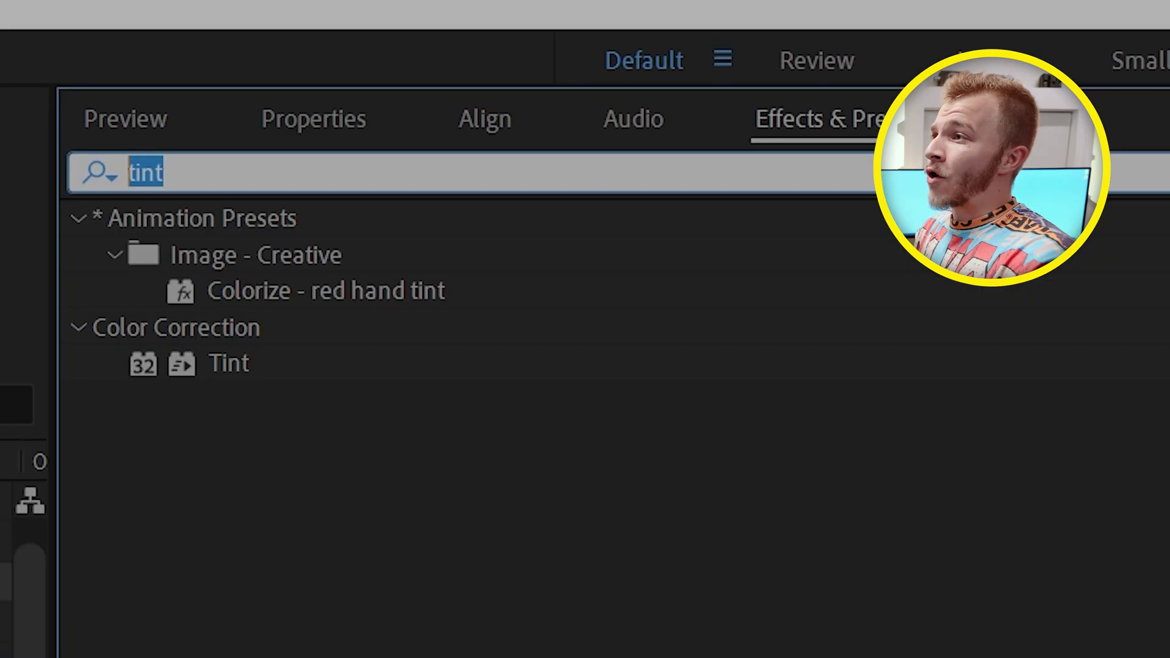
# Step: Apply Crate's Light Wrap to the running characters layer
pyautogui.write('crate')
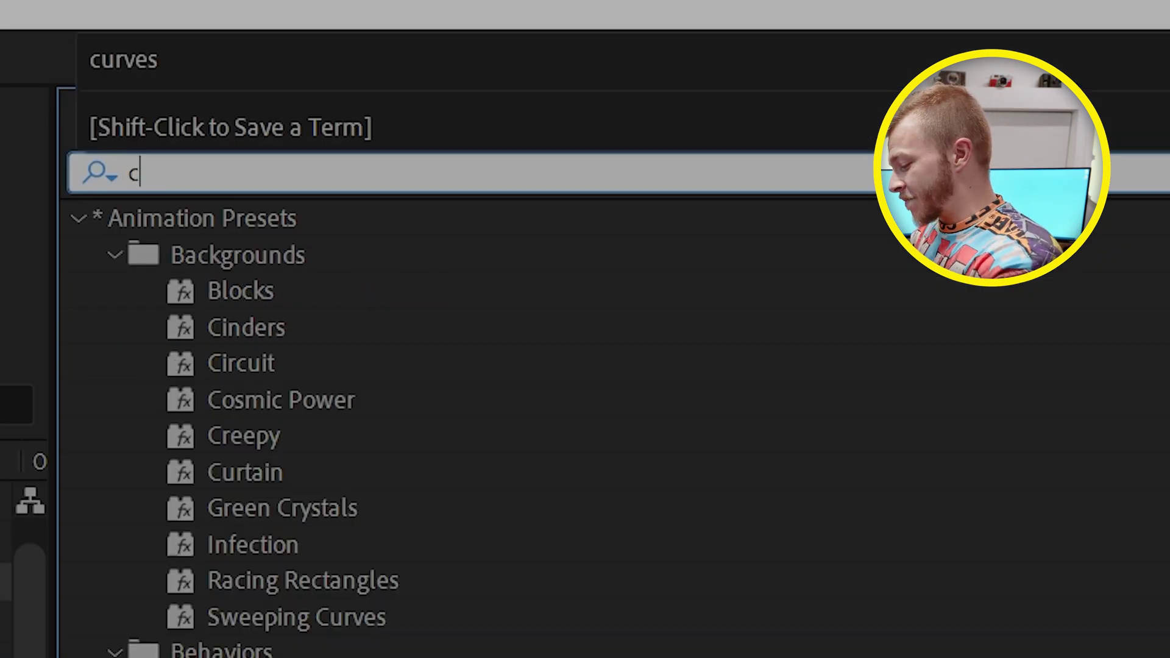
pyautogui.click(350, 259)
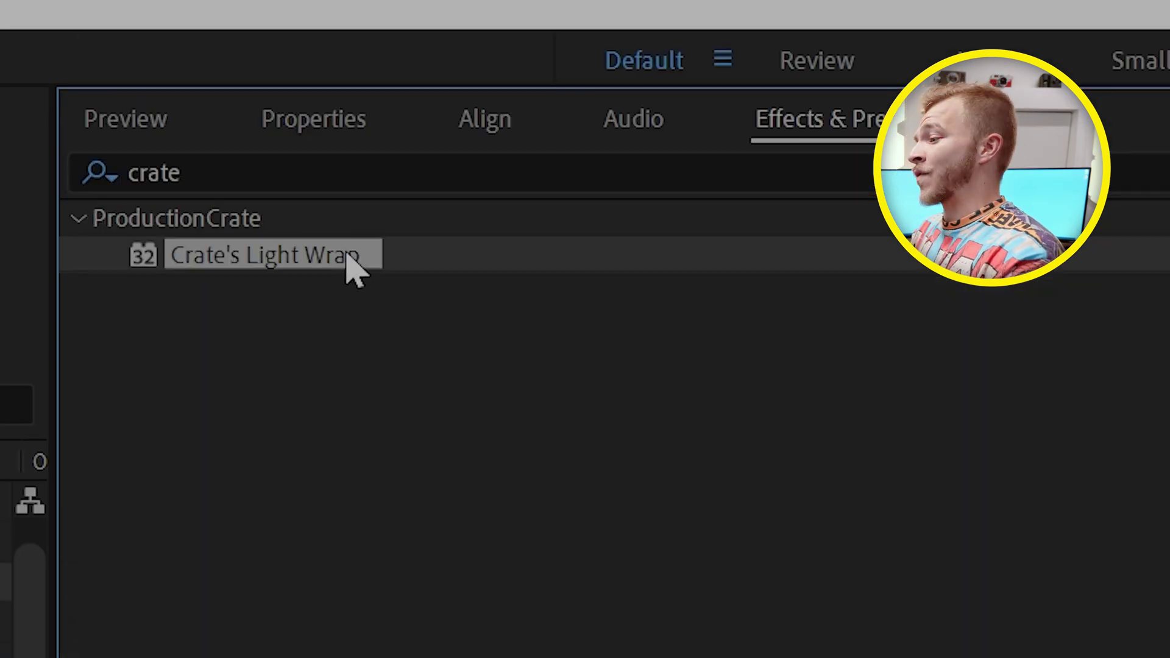
pyautogui.doubleClick(348, 258)
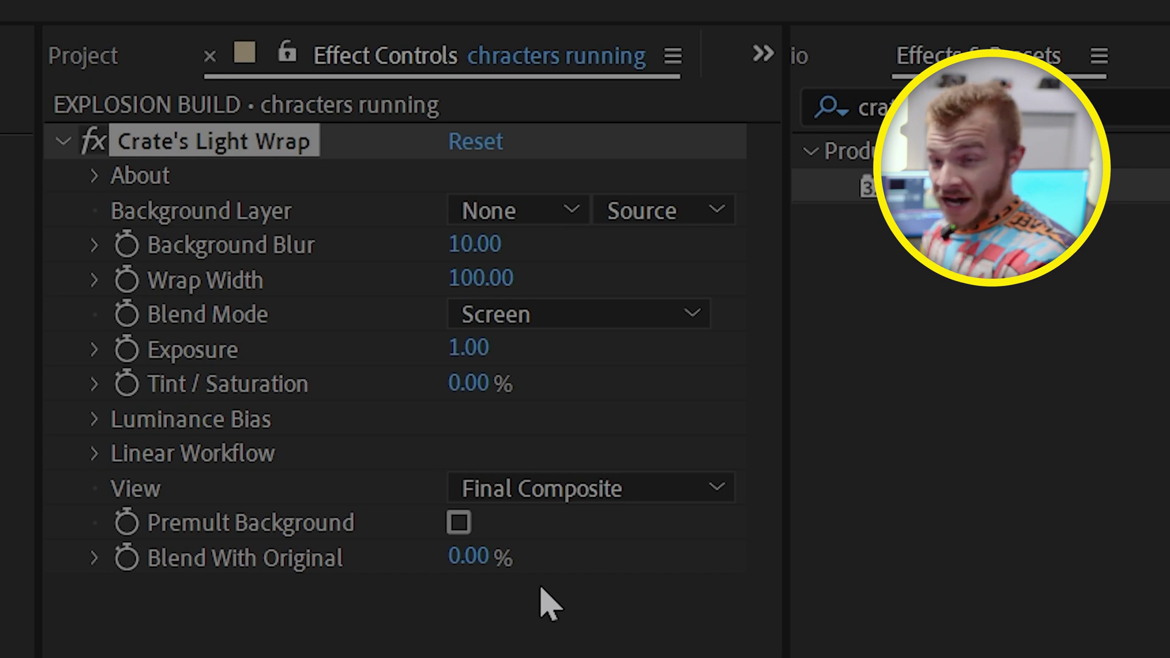
# Step: Enable Premult Background, use 9. EXPLOSION.mov as background, raise Exposure to 1.65 and Background Blur, and review
pyautogui.click(458, 522)
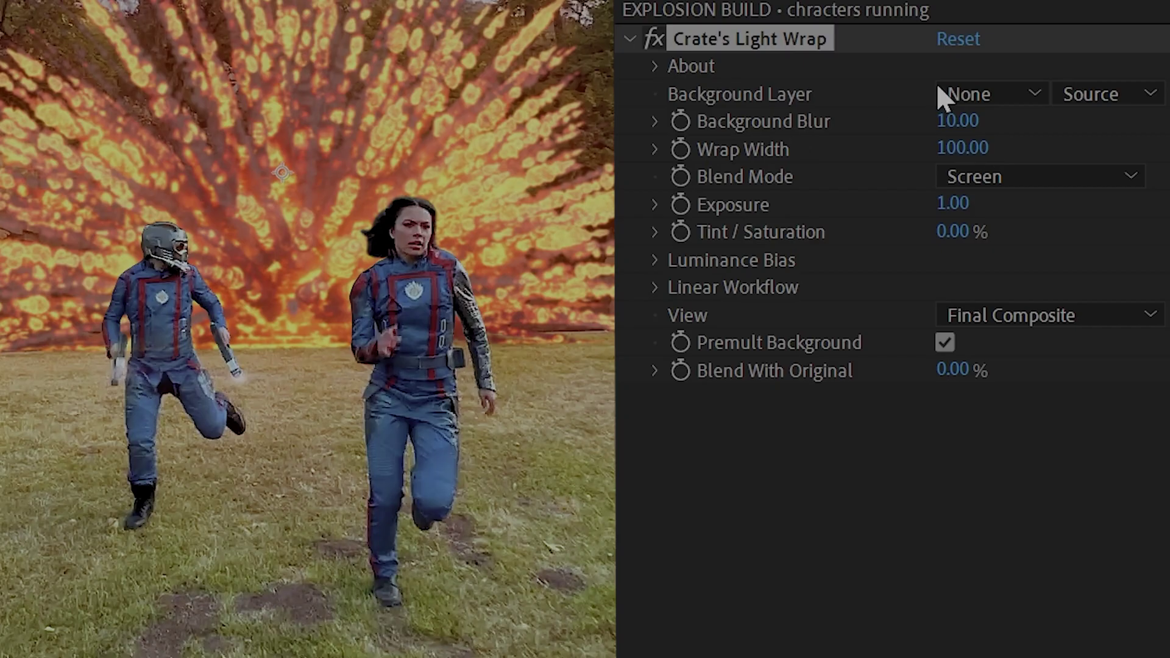
pyautogui.click(487, 211)
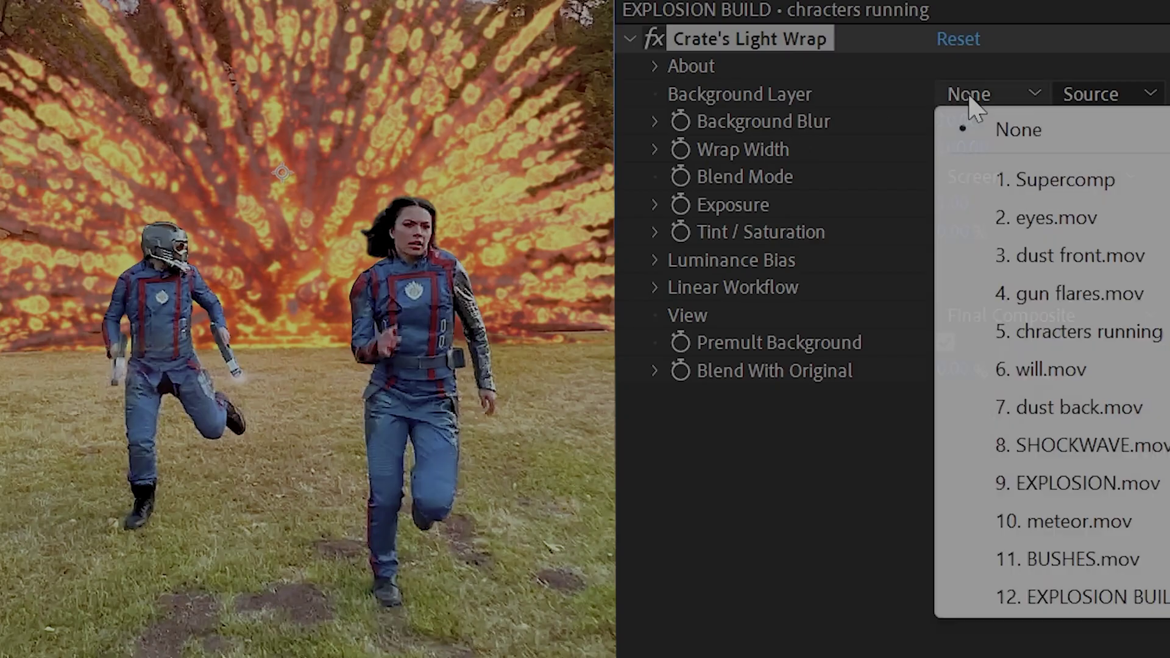
pyautogui.click(1080, 483)
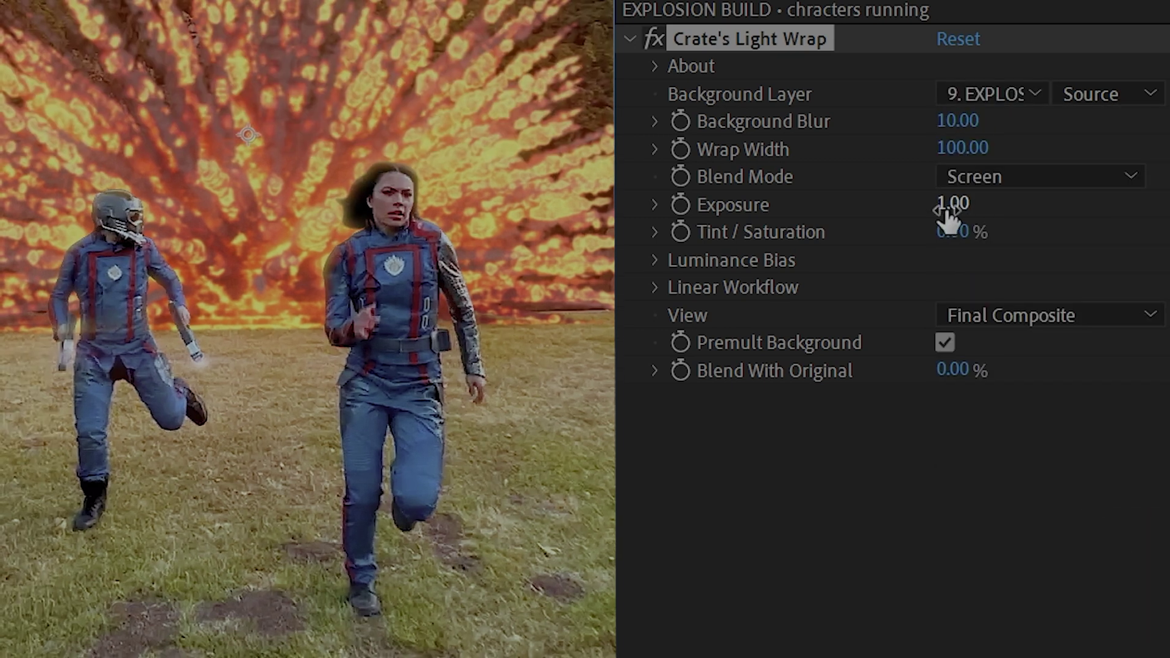
pyautogui.moveTo(948, 208); pyautogui.dragTo(1055, 211)
pyautogui.moveTo(958, 120); pyautogui.dragTo(1026, 148)
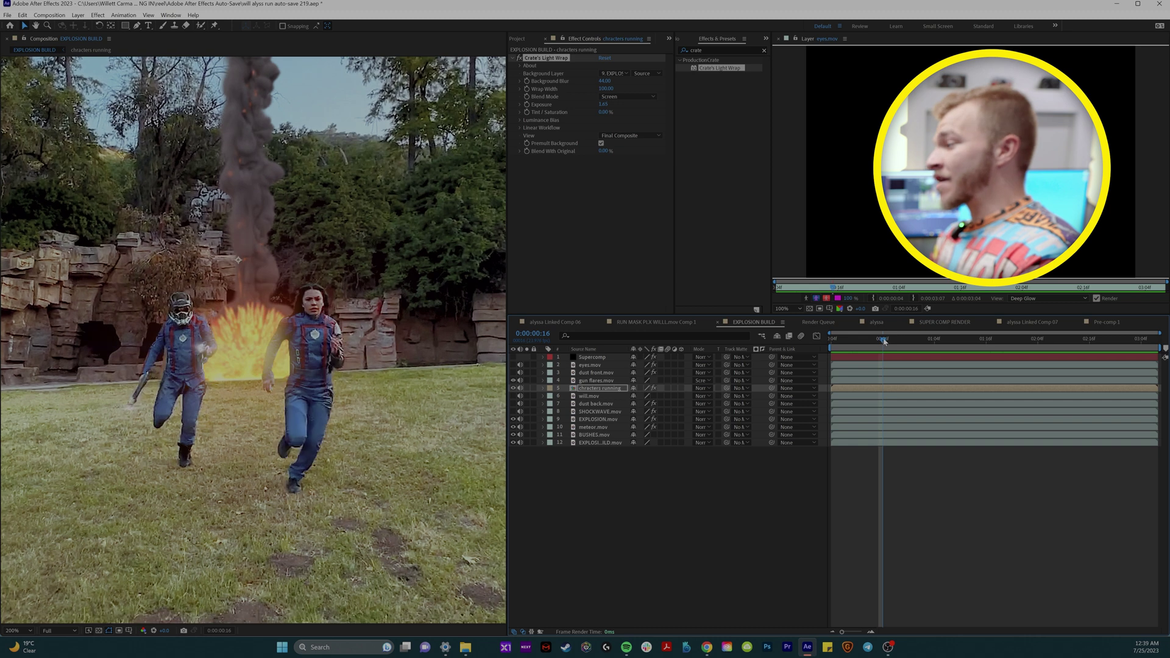
pyautogui.press('space')
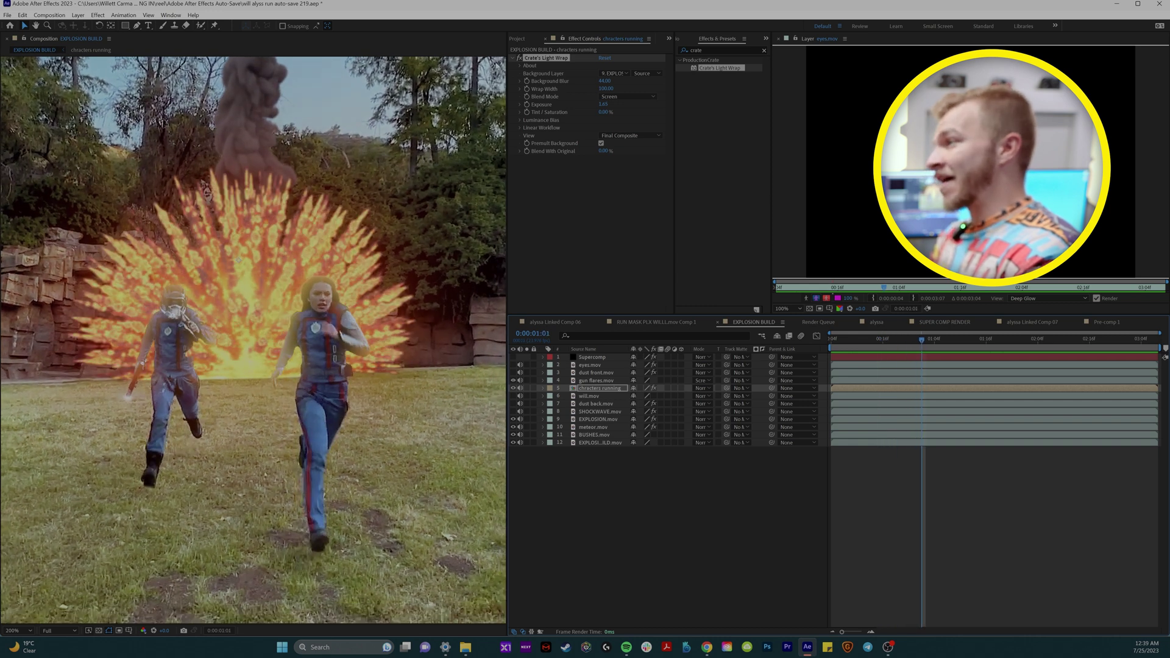
pyautogui.click(520, 59)
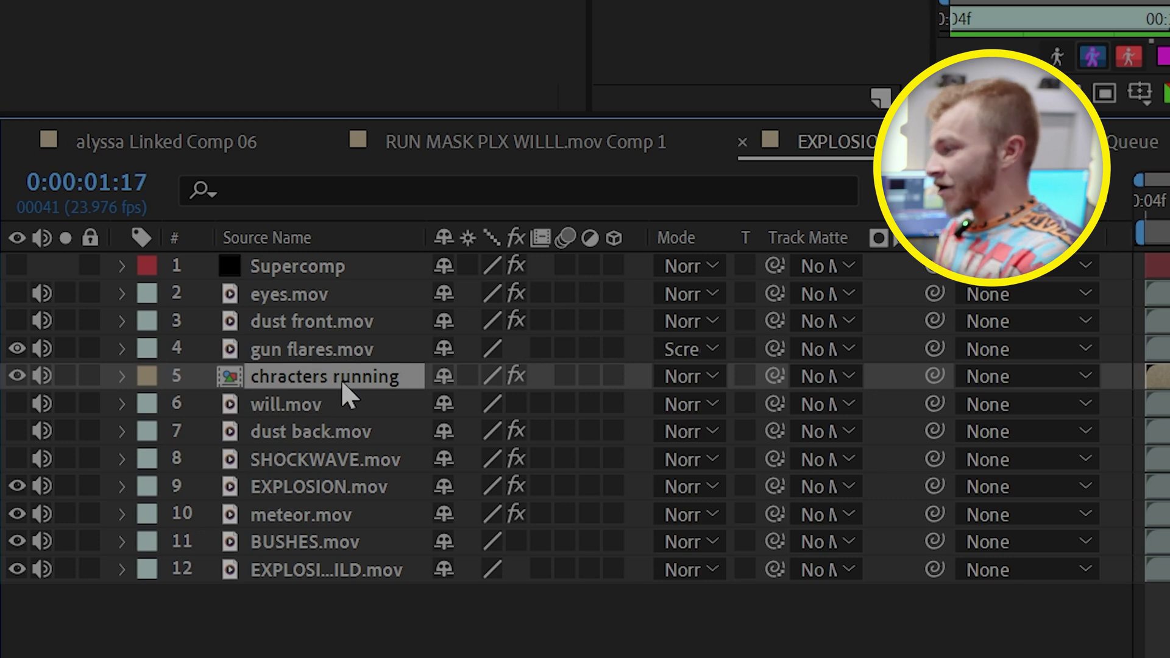
# Step: Duplicate the running characters layer and add an Inner Glow layer style to it
pyautogui.hotkey('ctrl', 'd')
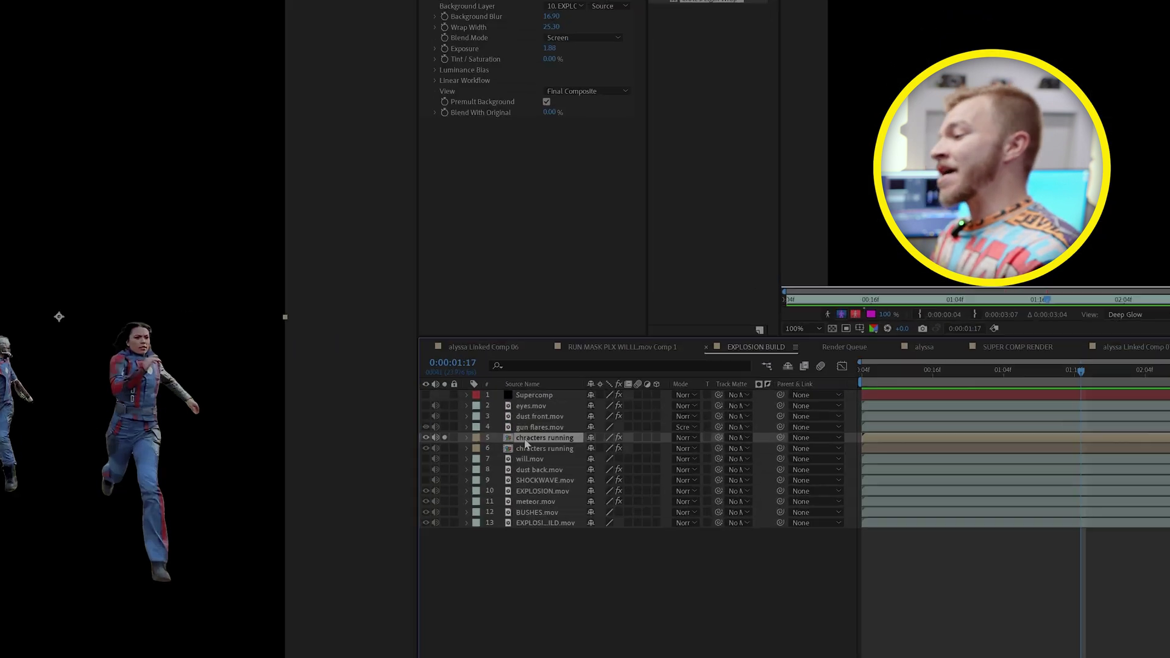
pyautogui.rightClick(338, 405)
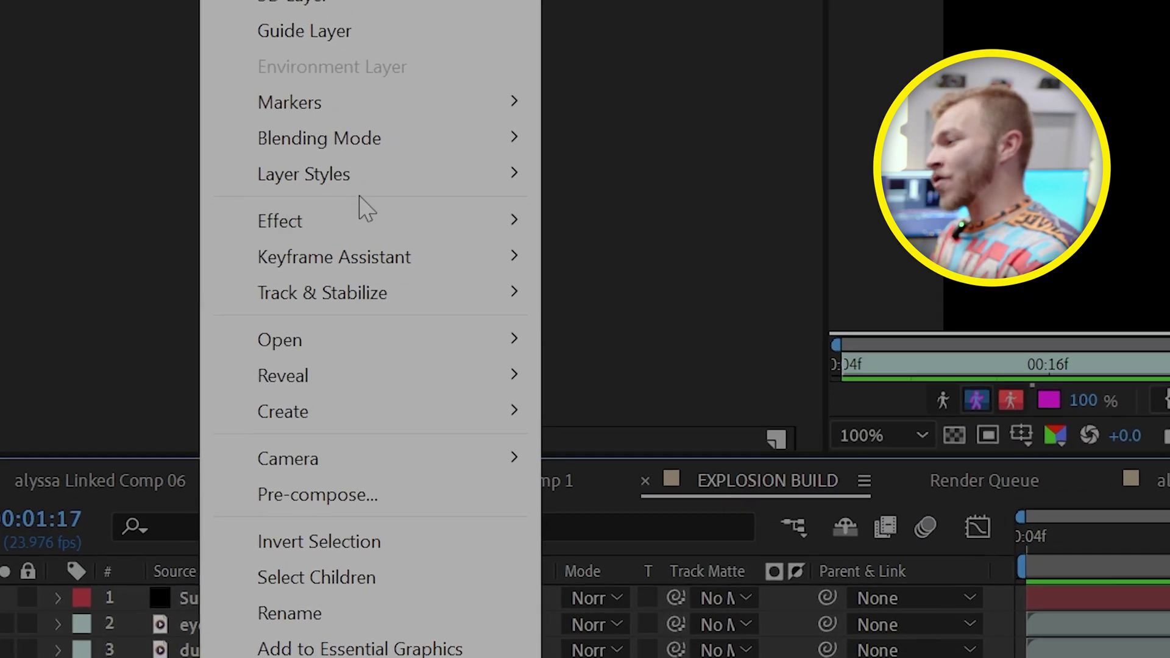
pyautogui.moveTo(373, 179)
pyautogui.click(662, 397)
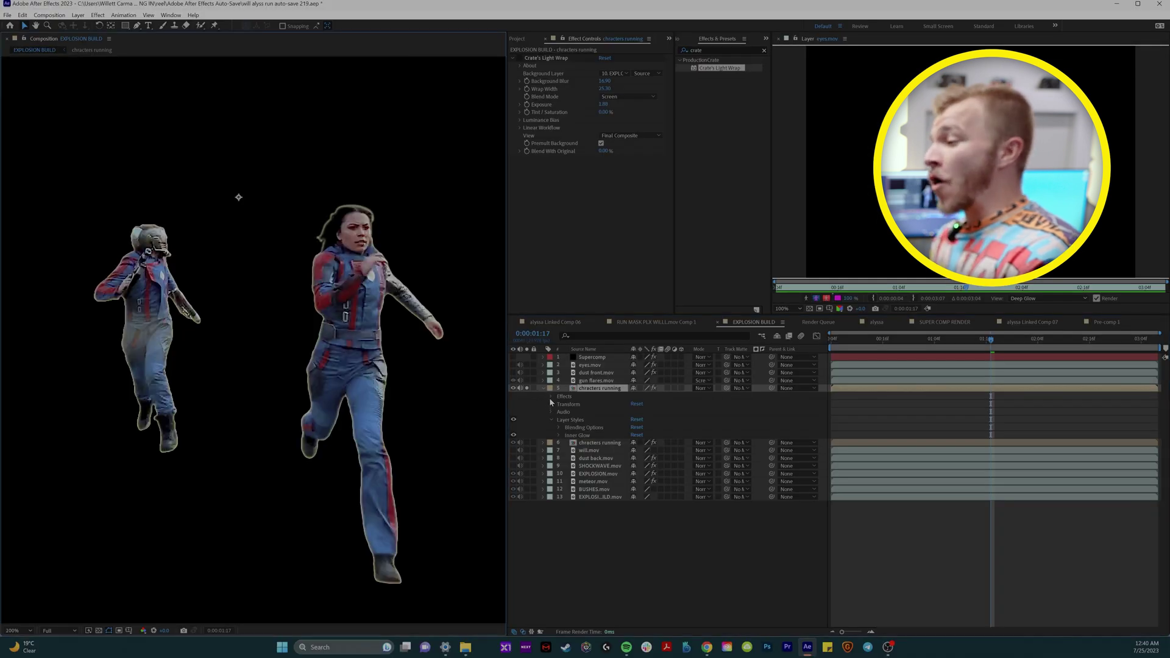
# Step: Set the Inner Glow size to 27 and sample a yellow colour for the glow
pyautogui.click(551, 397)
pyautogui.click(559, 443)
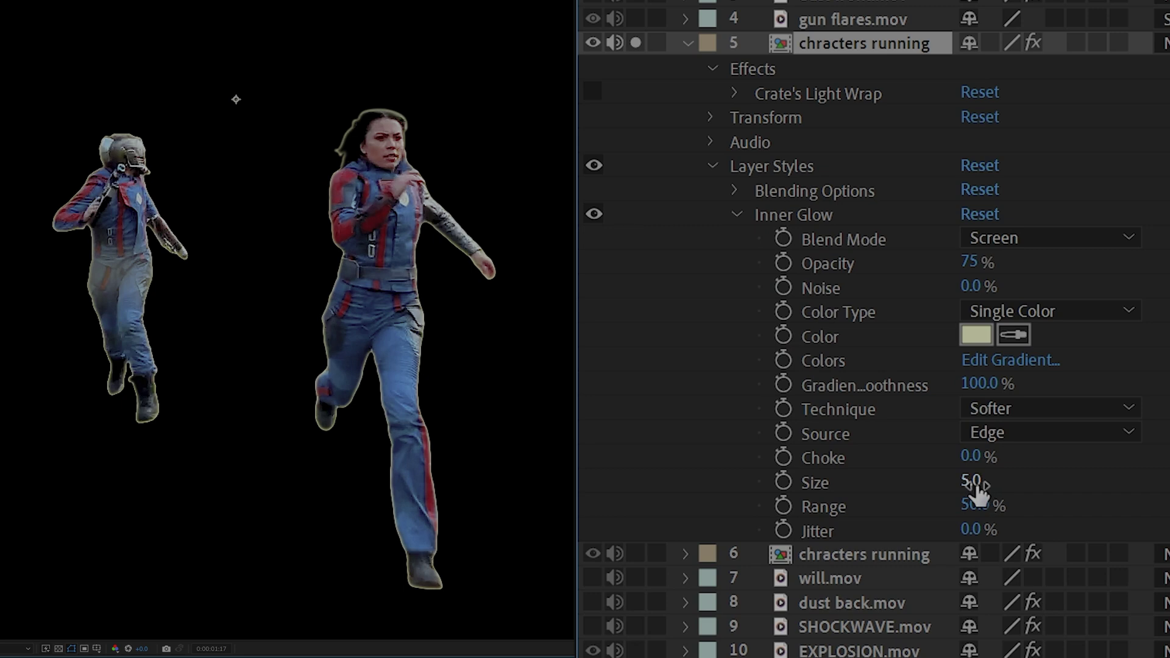
pyautogui.moveTo(631, 529); pyautogui.dragTo(644, 529)
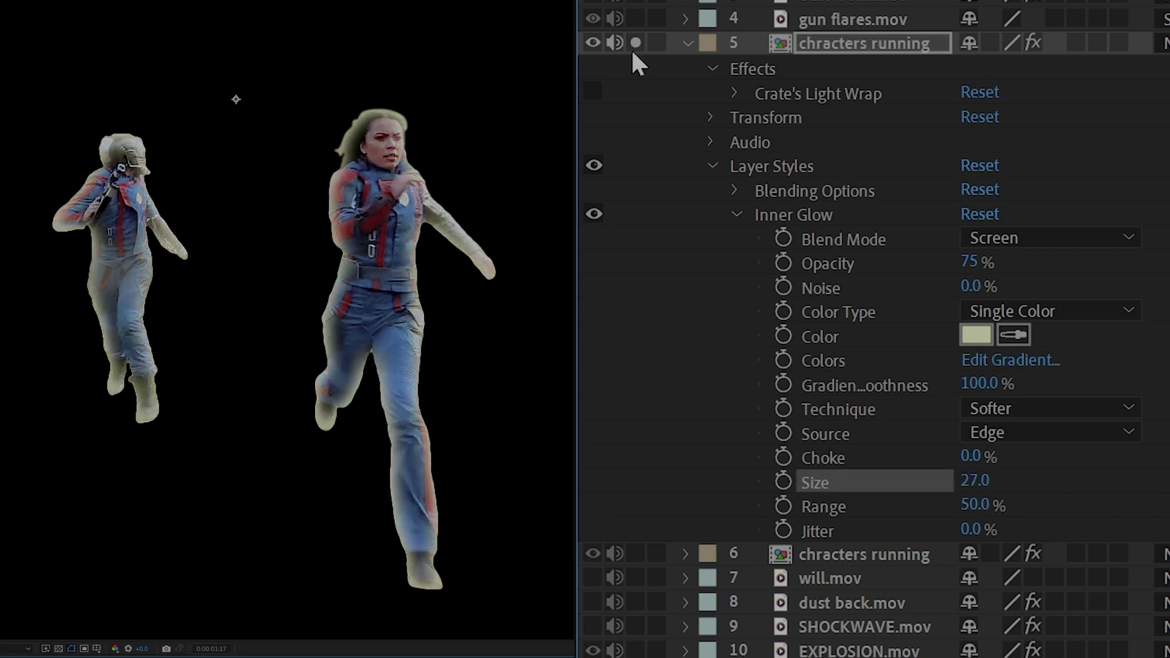
pyautogui.click(526, 389)
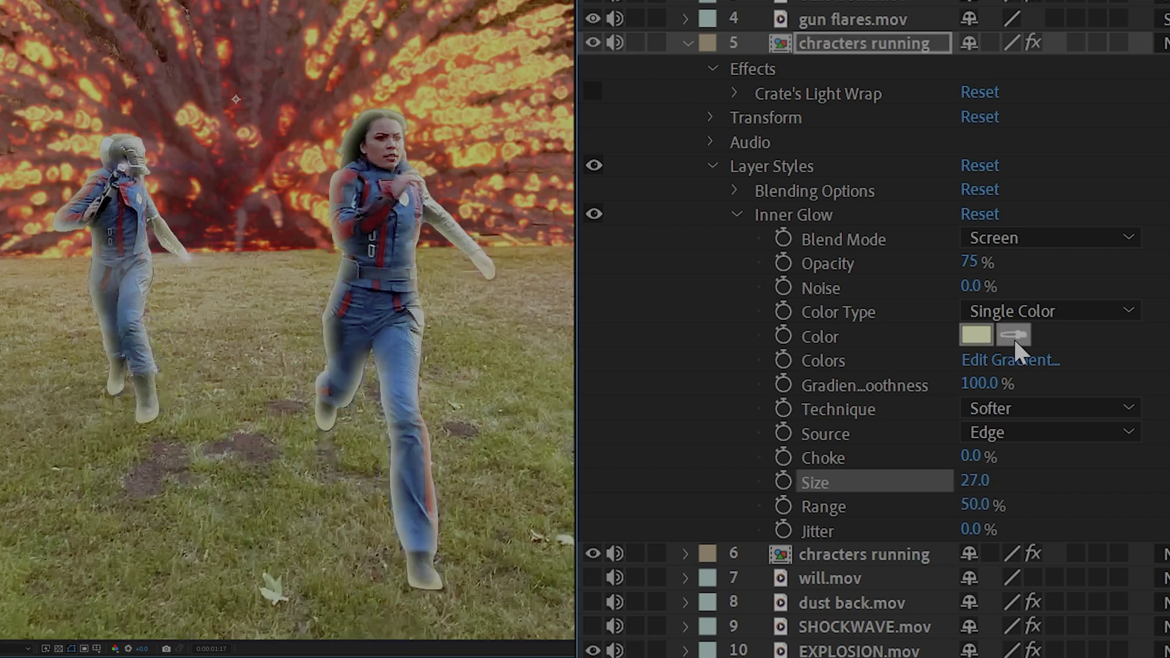
pyautogui.click(407, 121)
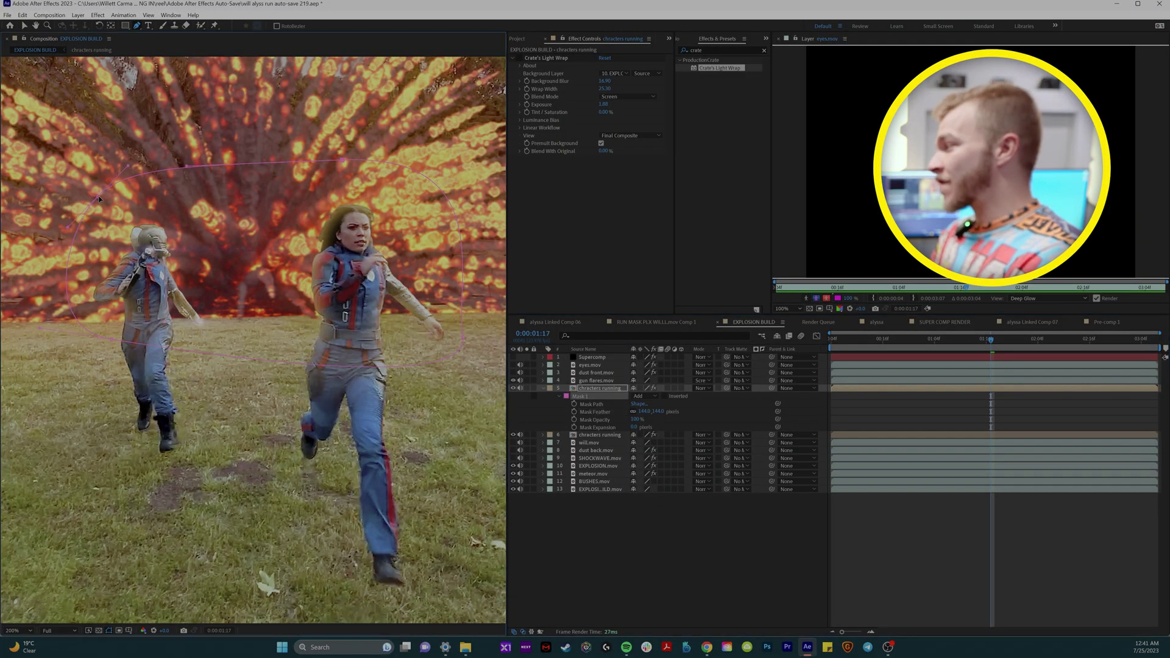
# Step: Keyframe the mask path and fade Mask 1 opacity down to 0% by 0:00:00:18
pyautogui.click(574, 404)
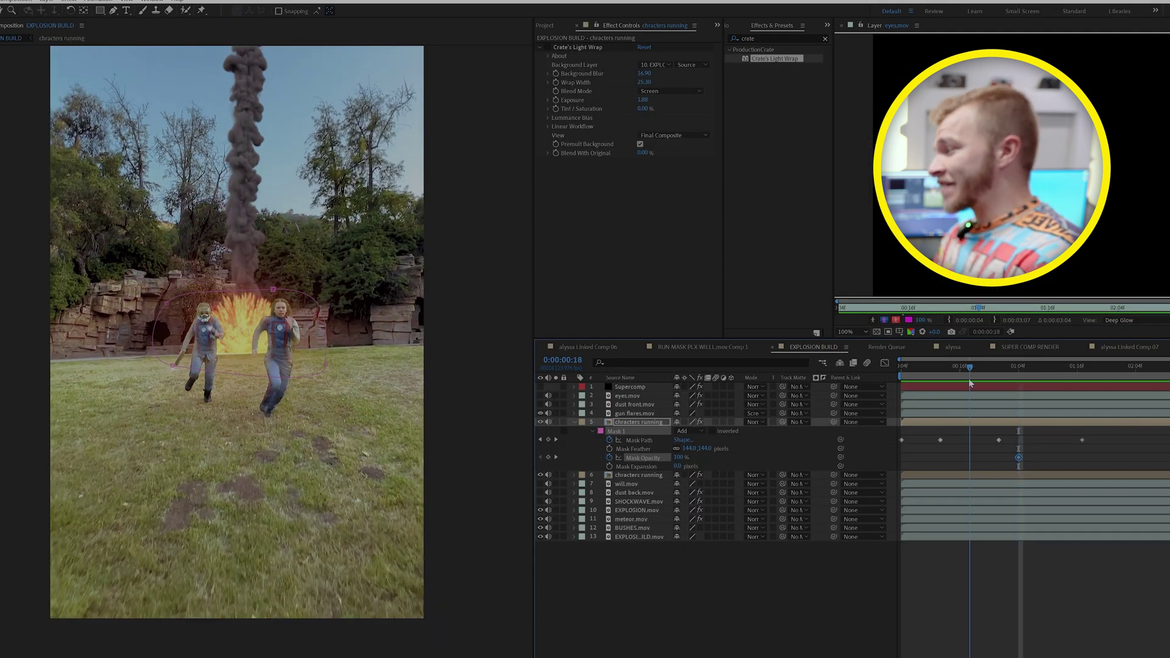
pyautogui.moveTo(678, 458); pyautogui.dragTo(208, 523)
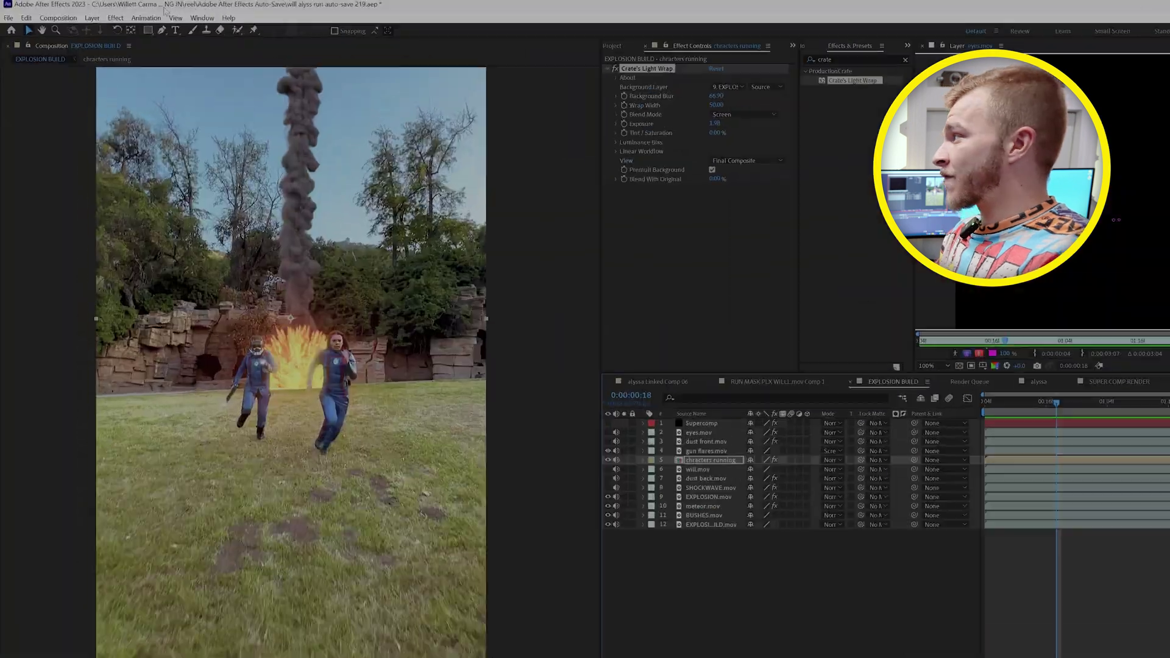
# Step: Create a new solid named 'light flare' and move it to the top of the stack
pyautogui.click(115, 18)
pyautogui.click(305, 49)
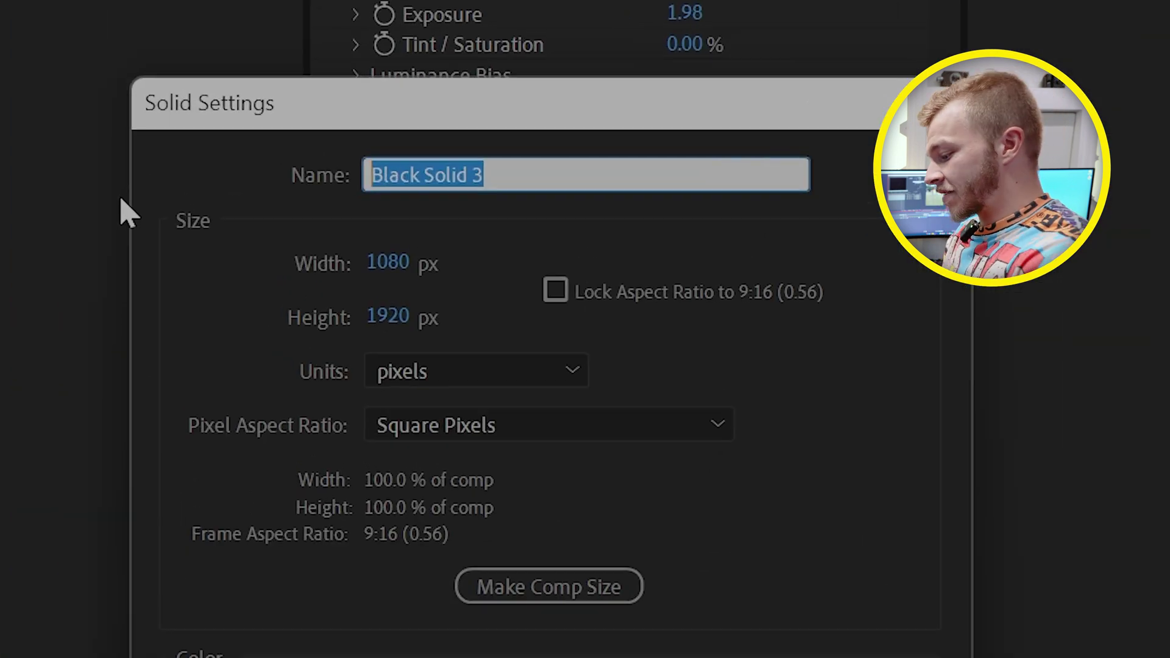
pyautogui.write('light flare')
pyautogui.press('Return')
pyautogui.hotkey('ctrl', 'shift', ']')
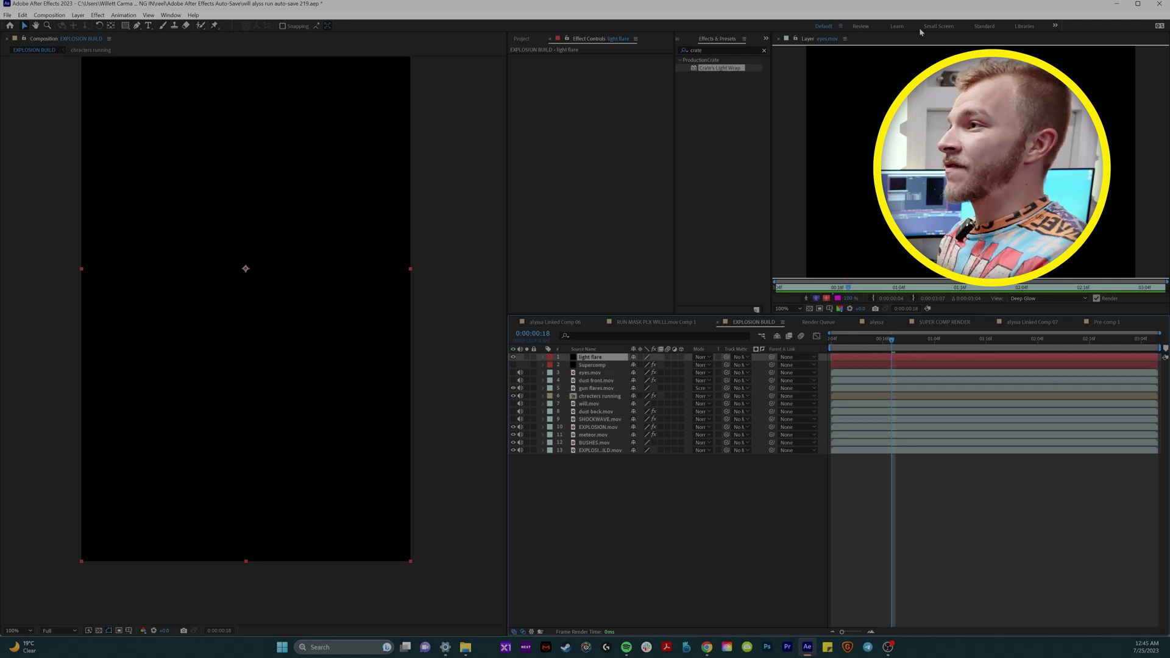
# Step: Apply Knoll Light Factory to the light flare layer and set its Mode to Screen
pyautogui.click(738, 49)
pyautogui.write('knoll')
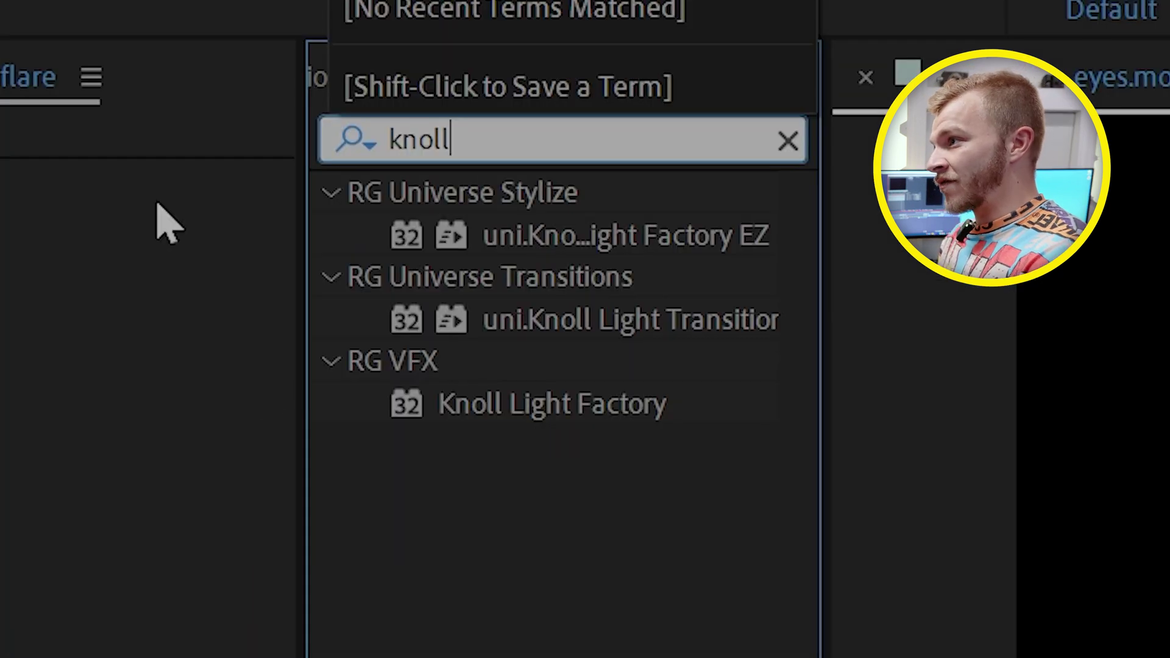
pyautogui.doubleClick(496, 404)
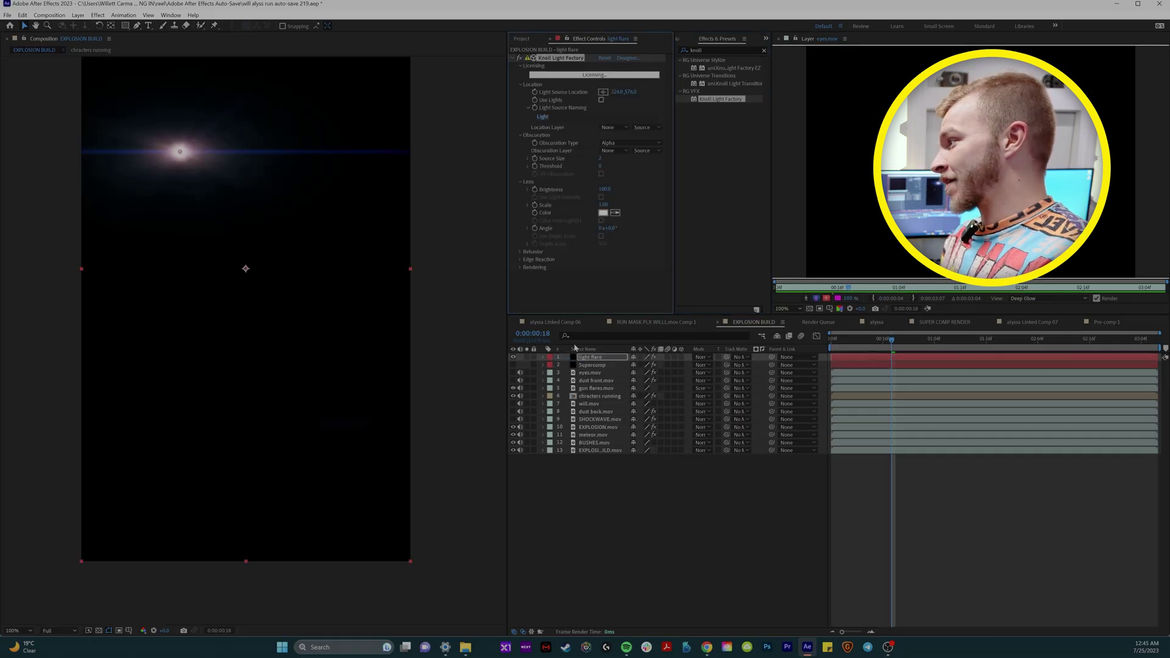
pyautogui.click(701, 358)
pyautogui.click(755, 335)
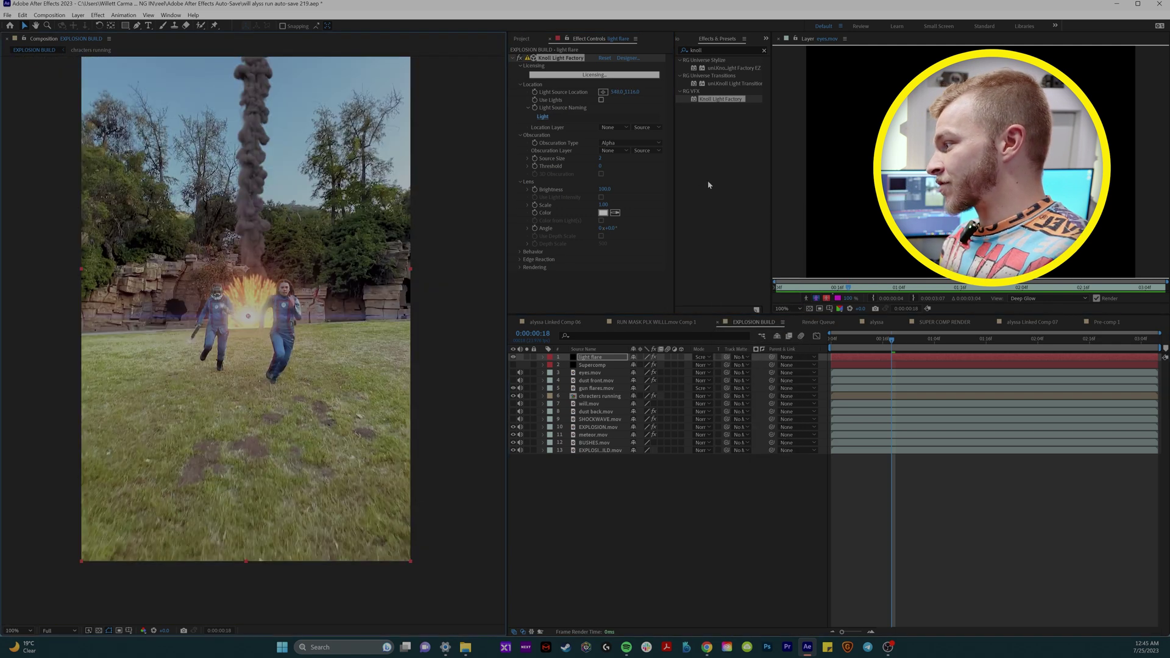
# Step: Choose the Devil's Tower - Scout preset in the flare Designer and view the layer solo
pyautogui.click(629, 58)
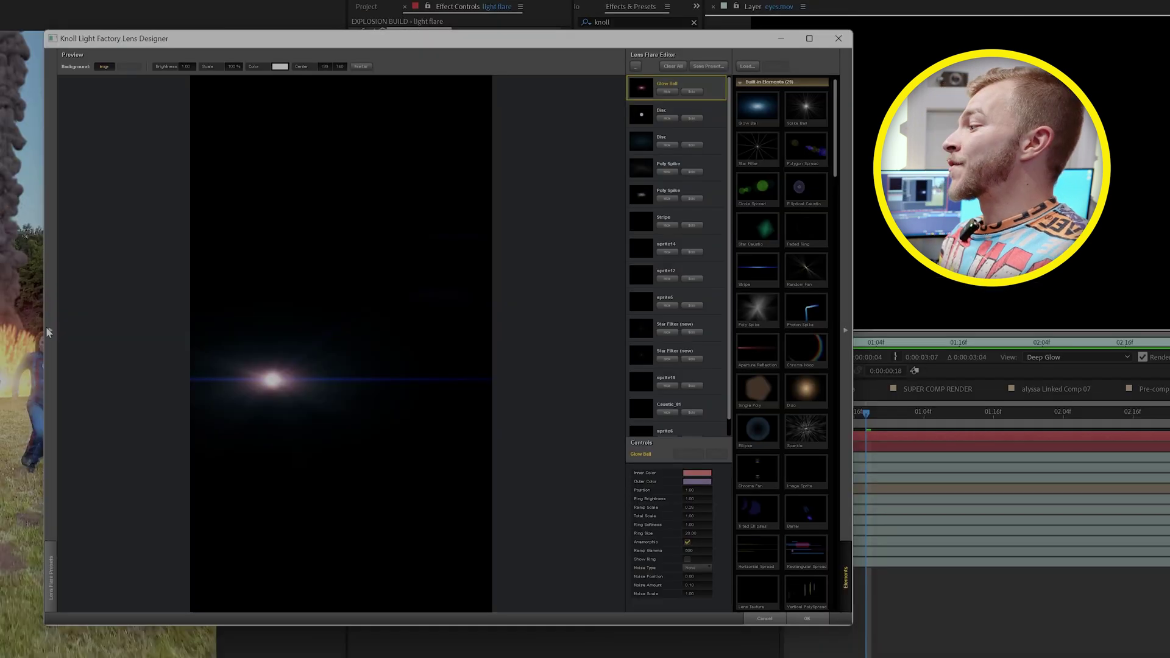
pyautogui.click(49, 331)
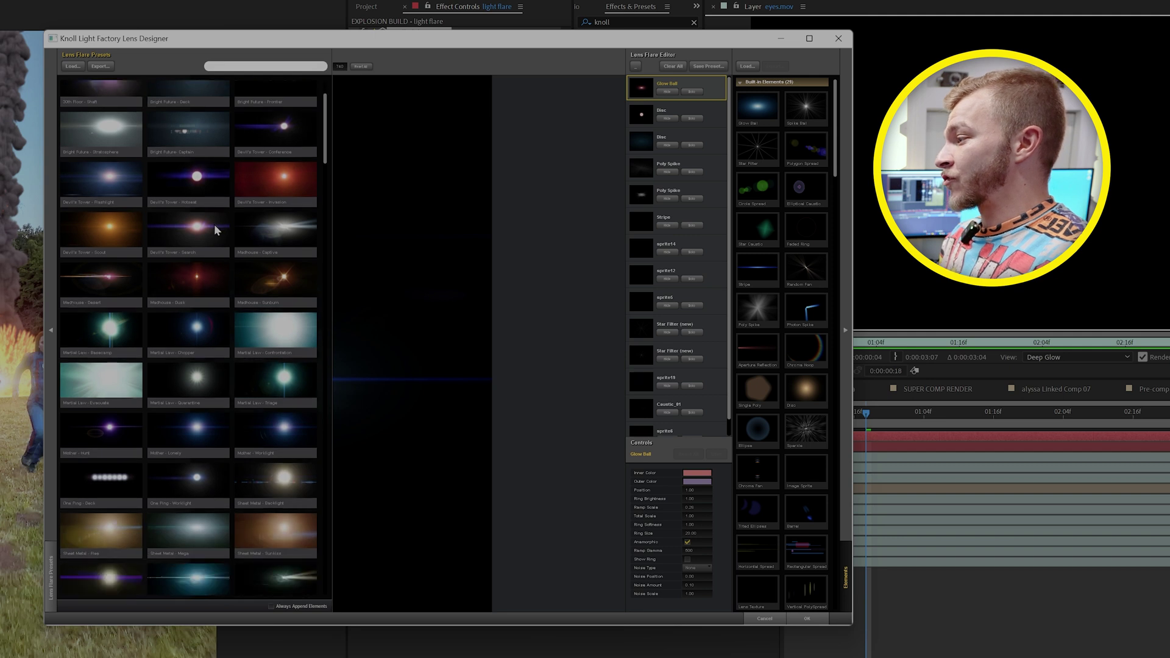
pyautogui.scroll(1, 214, 232)
pyautogui.click(112, 255)
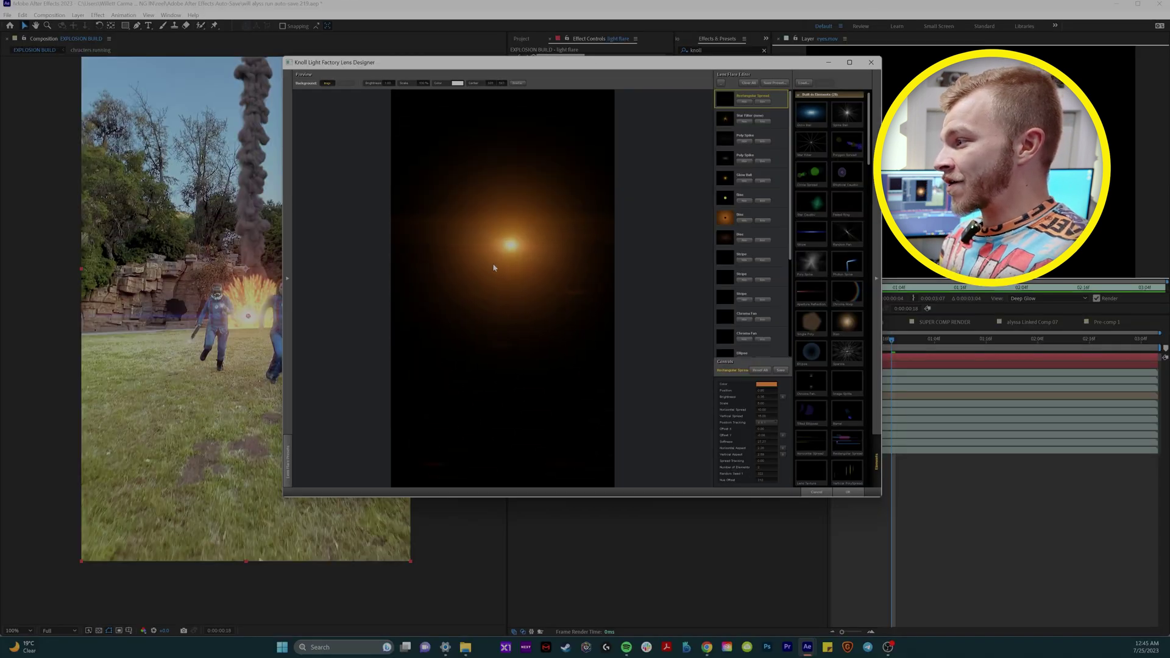
pyautogui.click(848, 492)
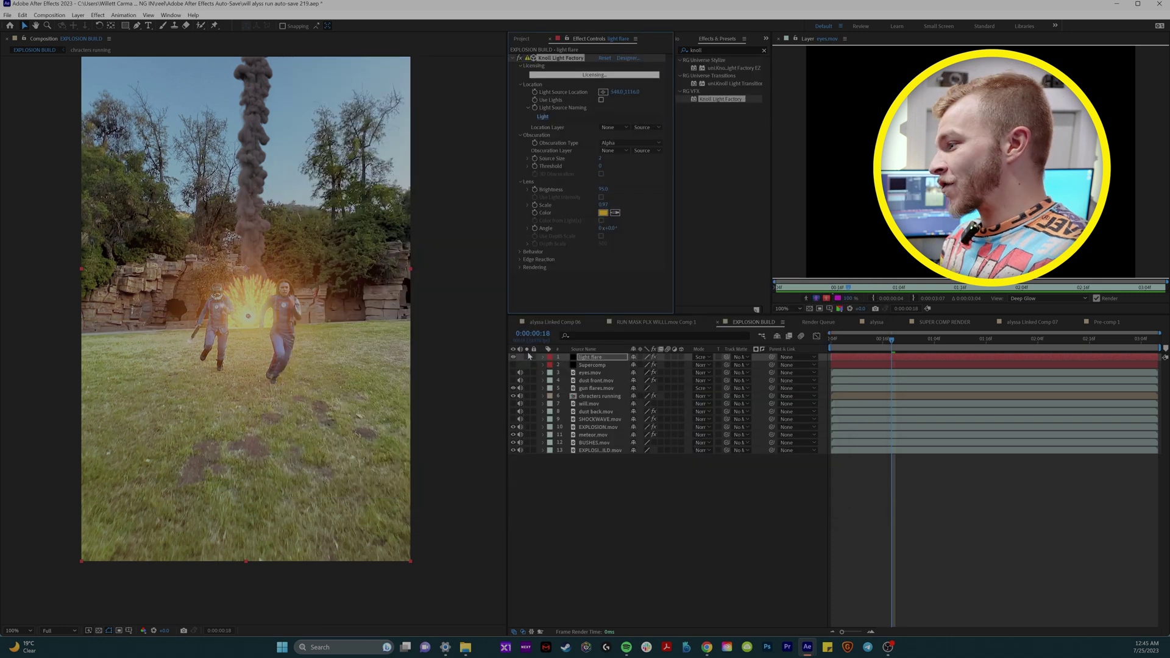
pyautogui.click(527, 357)
# Step: Keyframe the flare's Light Source Location frame by frame down the fire column from frame 16
pyautogui.click(881, 343)
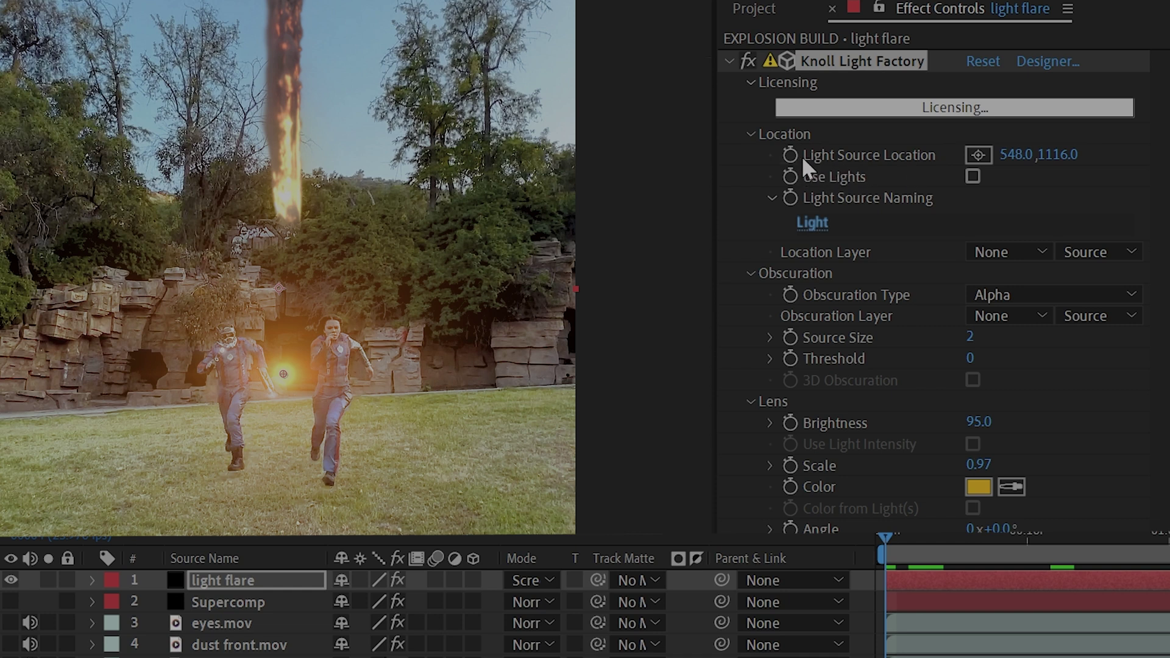
pyautogui.moveTo(282, 374); pyautogui.dragTo(285, 206)
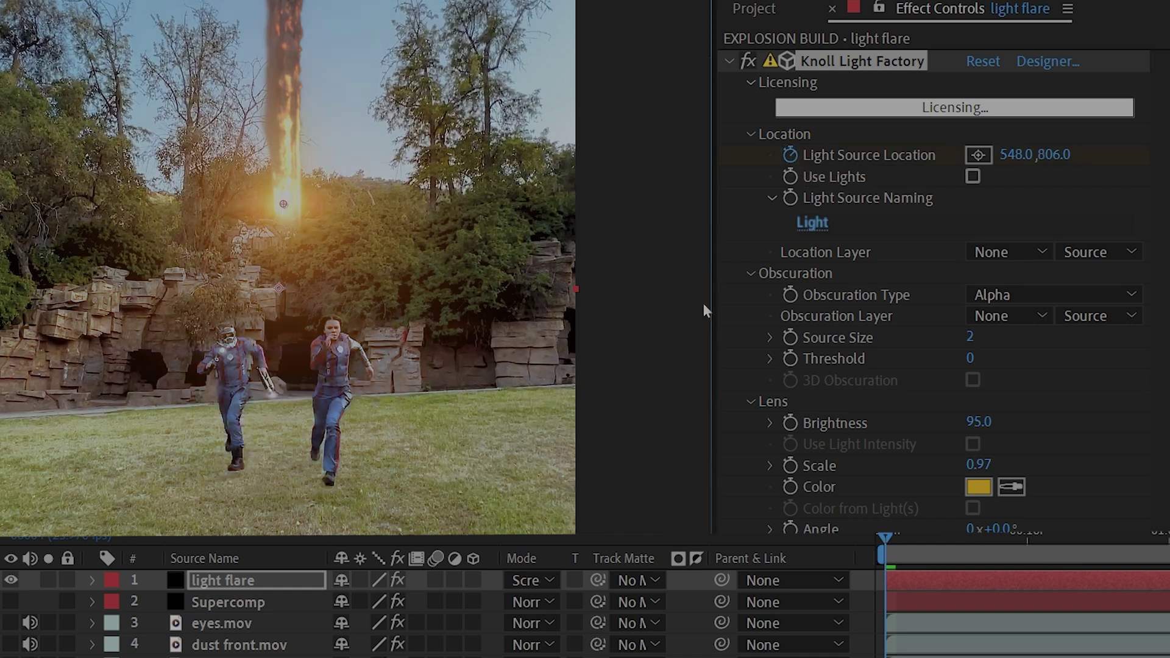
pyautogui.press('u')
pyautogui.press('pagedown')
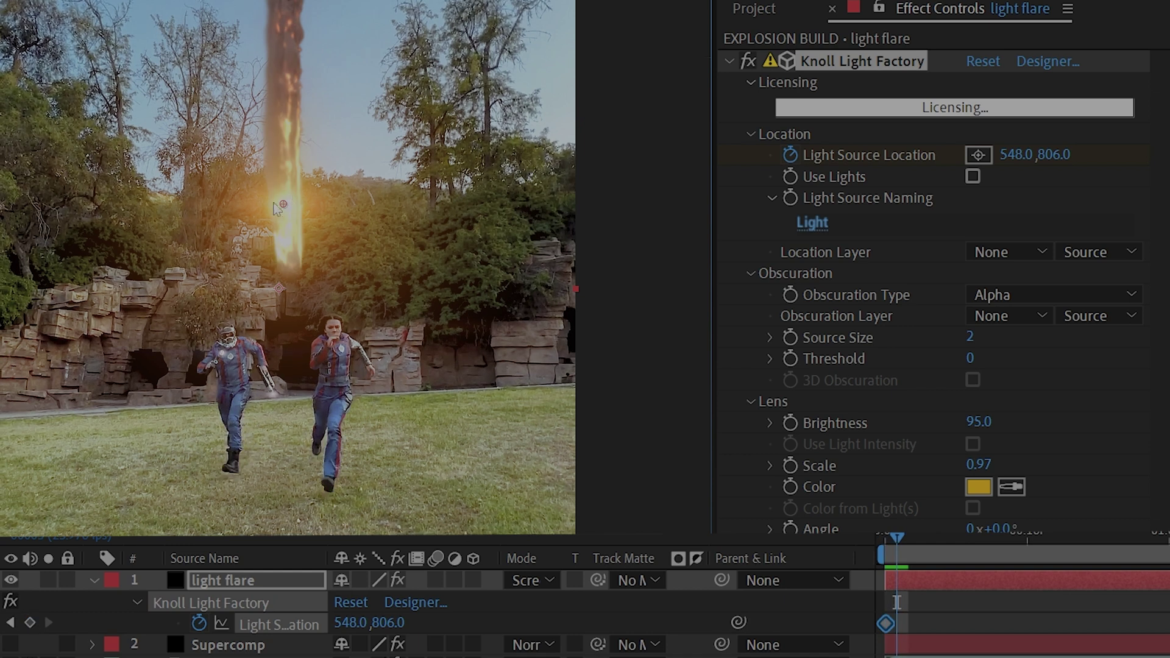
pyautogui.moveTo(276, 211); pyautogui.dragTo(285, 309)
pyautogui.press('pagedown')
pyautogui.press('pagedown')
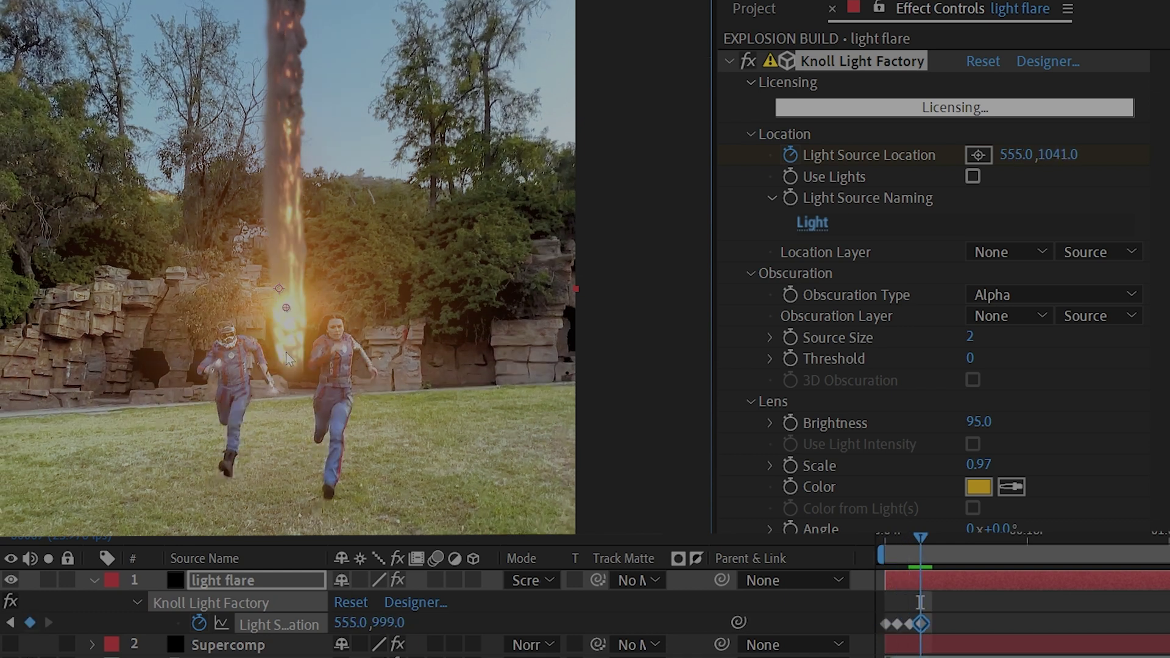
pyautogui.press('pagedown')
pyautogui.moveTo(290, 365); pyautogui.dragTo(293, 390)
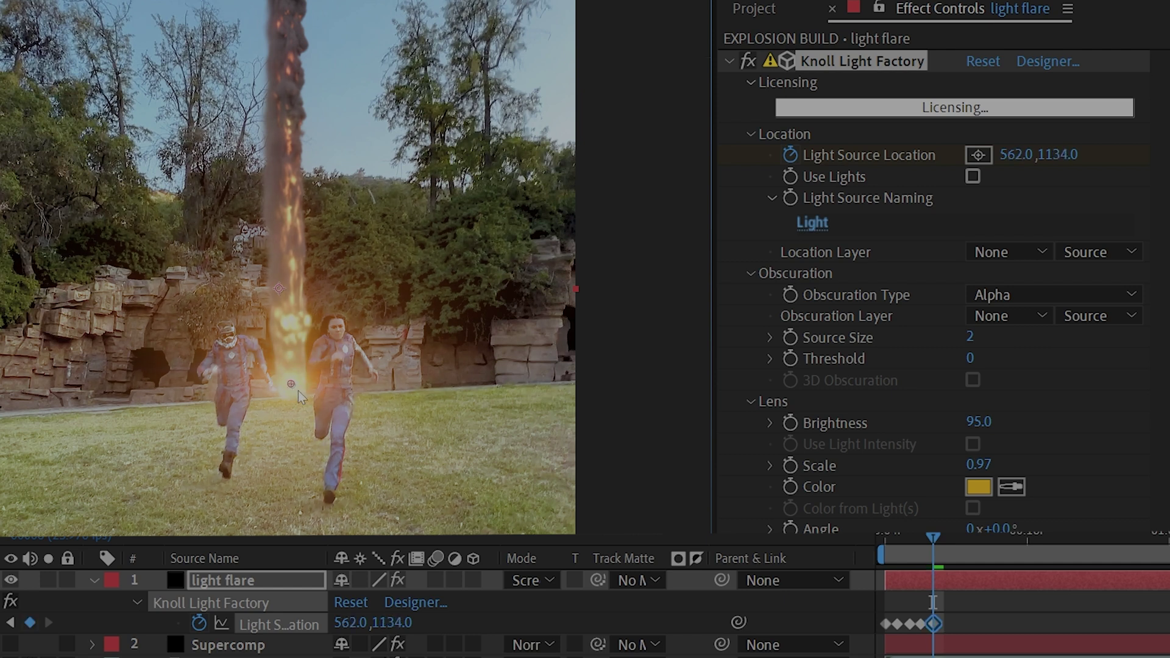
pyautogui.press('pagedown')
pyautogui.press('space')
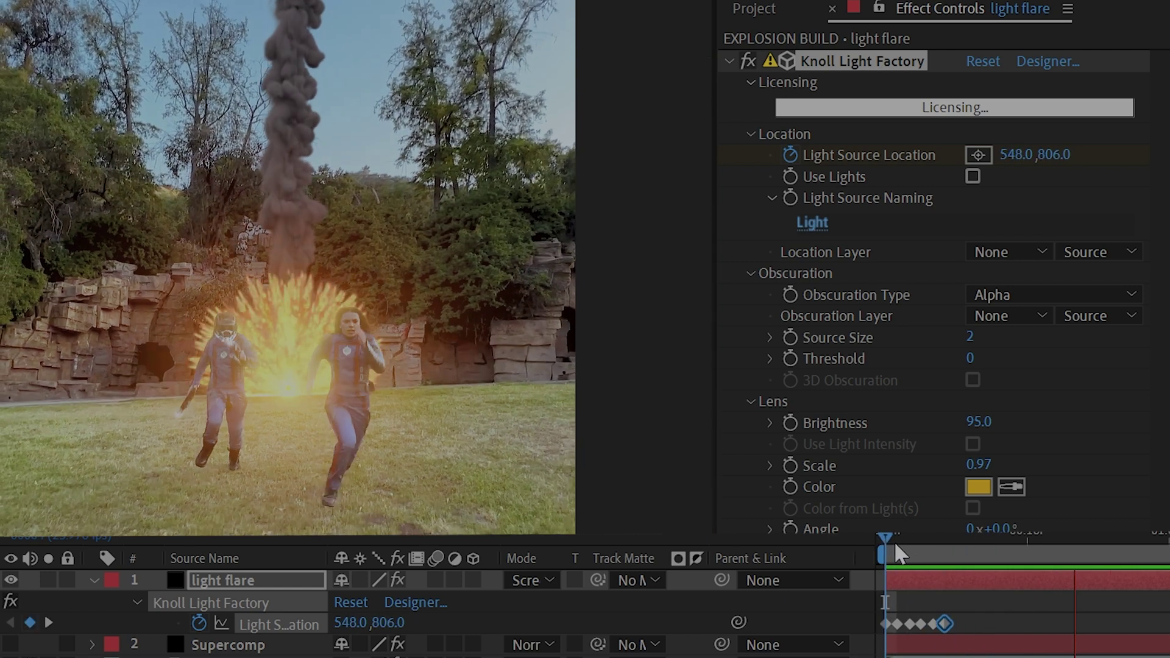
# Step: At the full explosion, move the flare source to the explosion's centre
pyautogui.click(910, 536)
pyautogui.moveTo(911, 535); pyautogui.dragTo(1105, 598)
pyautogui.press('space')
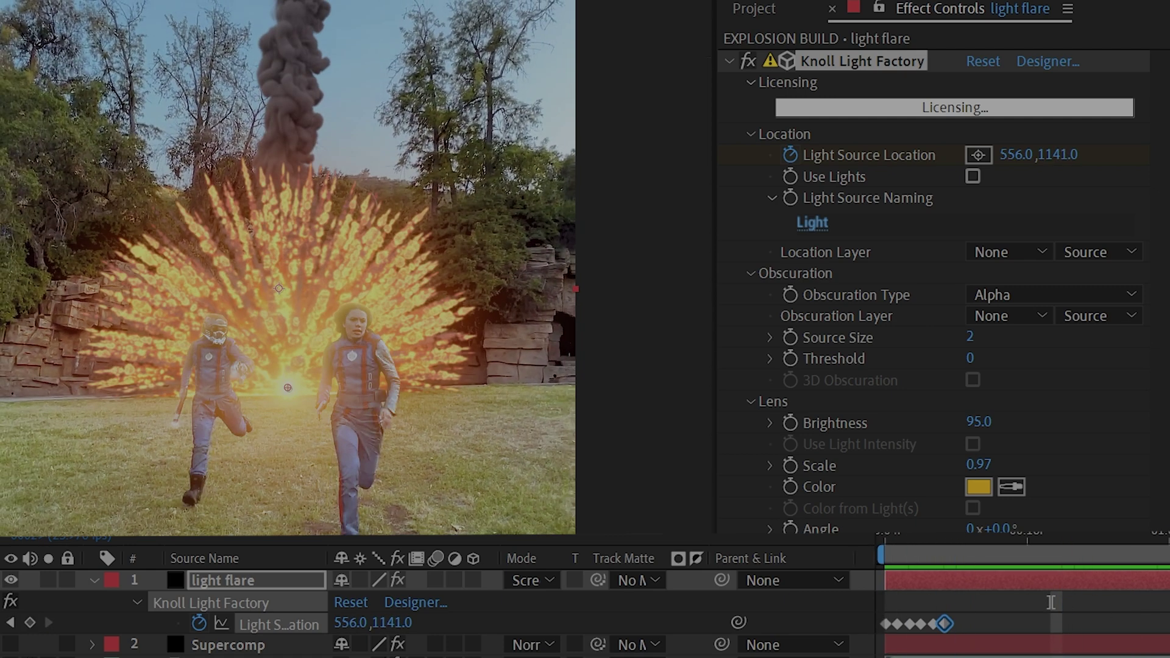
pyautogui.moveTo(299, 386); pyautogui.dragTo(283, 345)
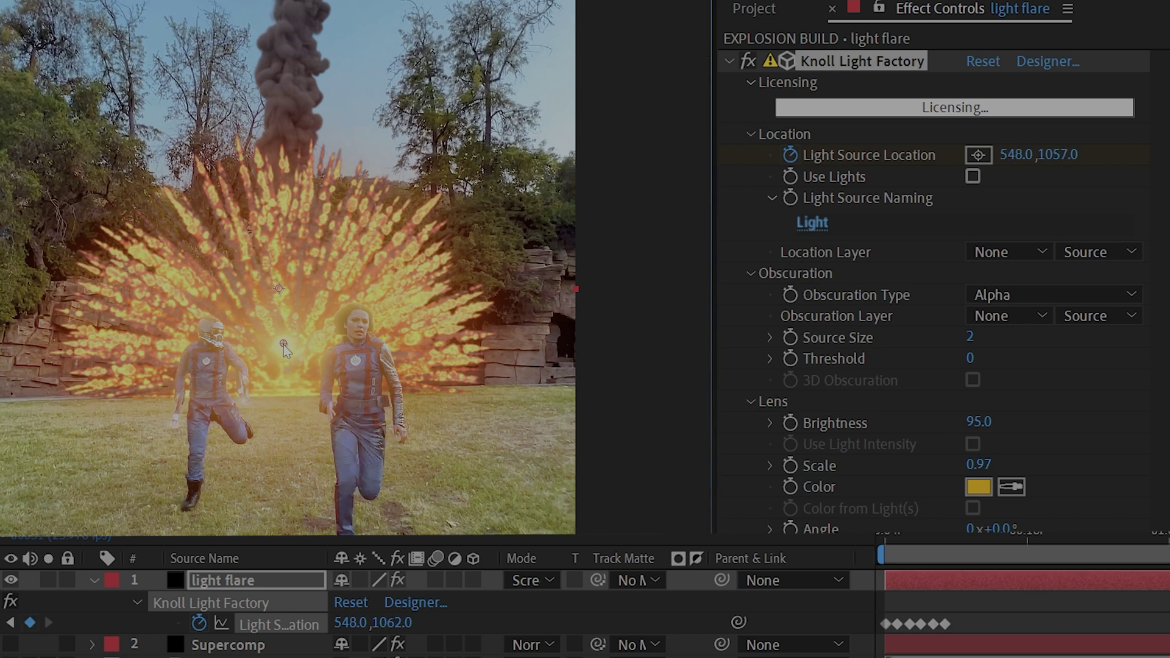
pyautogui.click(887, 535)
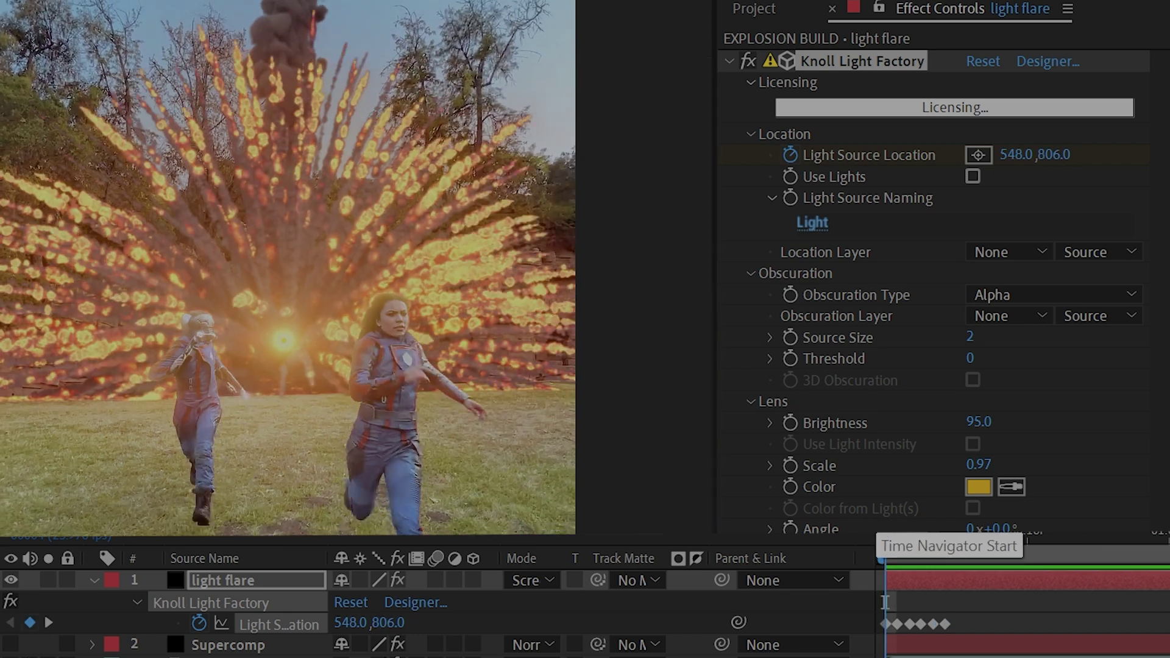
pyautogui.press('u')
pyautogui.press('u')
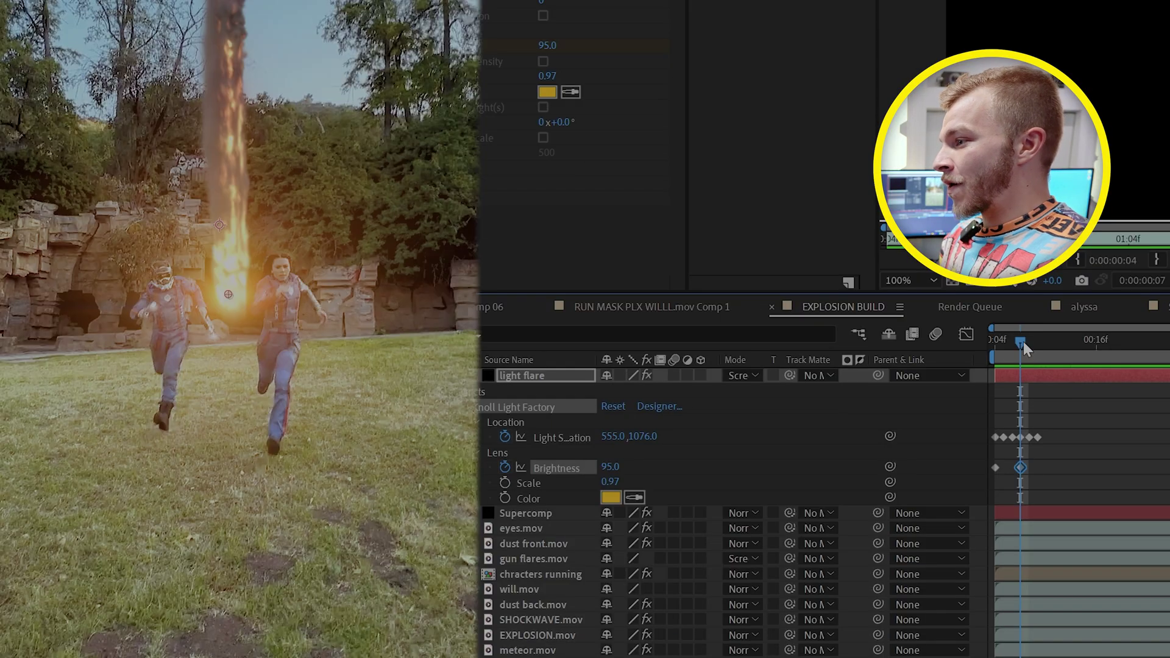
# Step: Keyframe the flare Brightness down from 95 after the burst and preview the animation
pyautogui.moveTo(841, 340); pyautogui.dragTo(852, 342)
pyautogui.moveTo(604, 467); pyautogui.dragTo(550, 469)
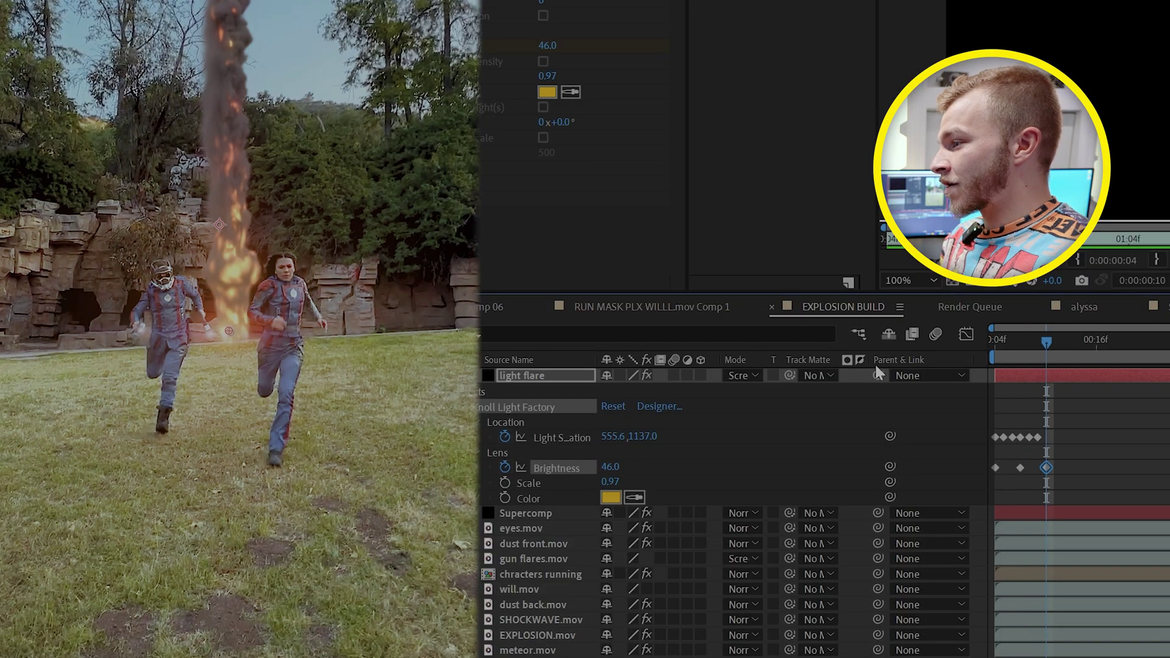
pyautogui.moveTo(1075, 357); pyautogui.dragTo(1079, 359)
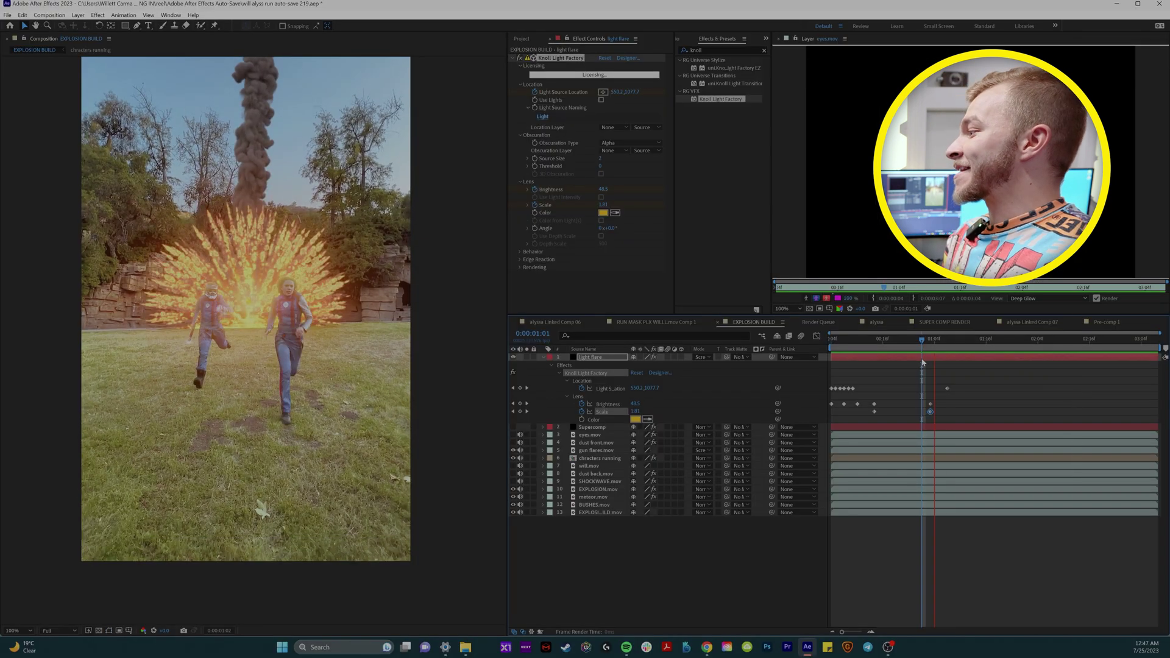
pyautogui.press('space')
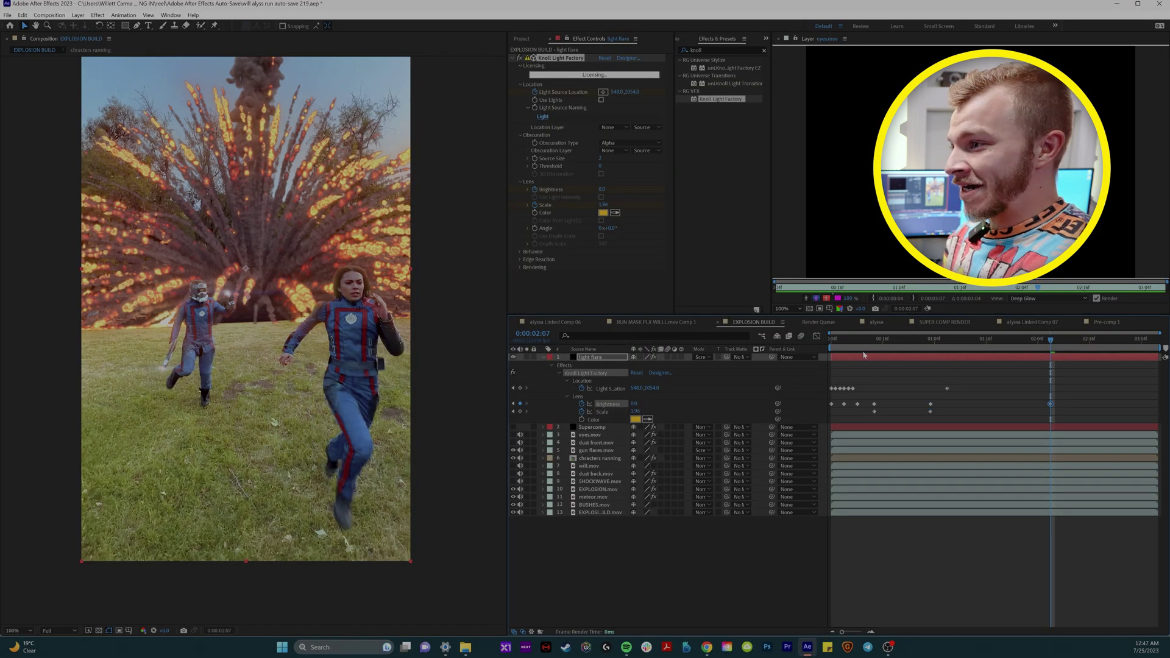
pyautogui.click(829, 347)
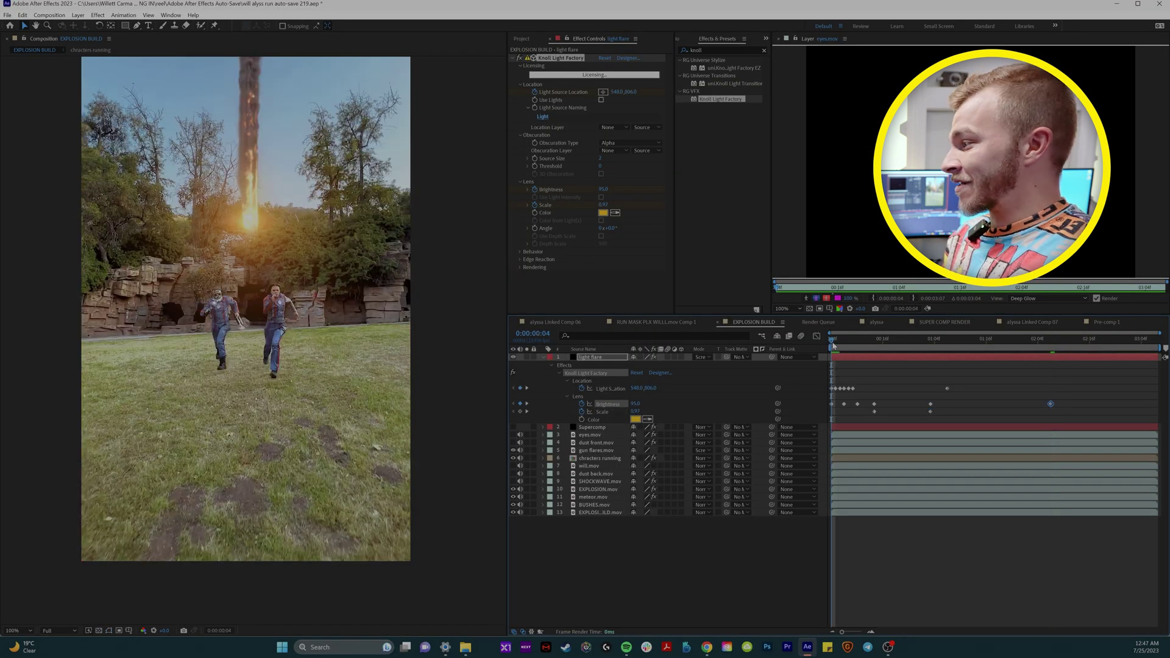
pyautogui.press('space')
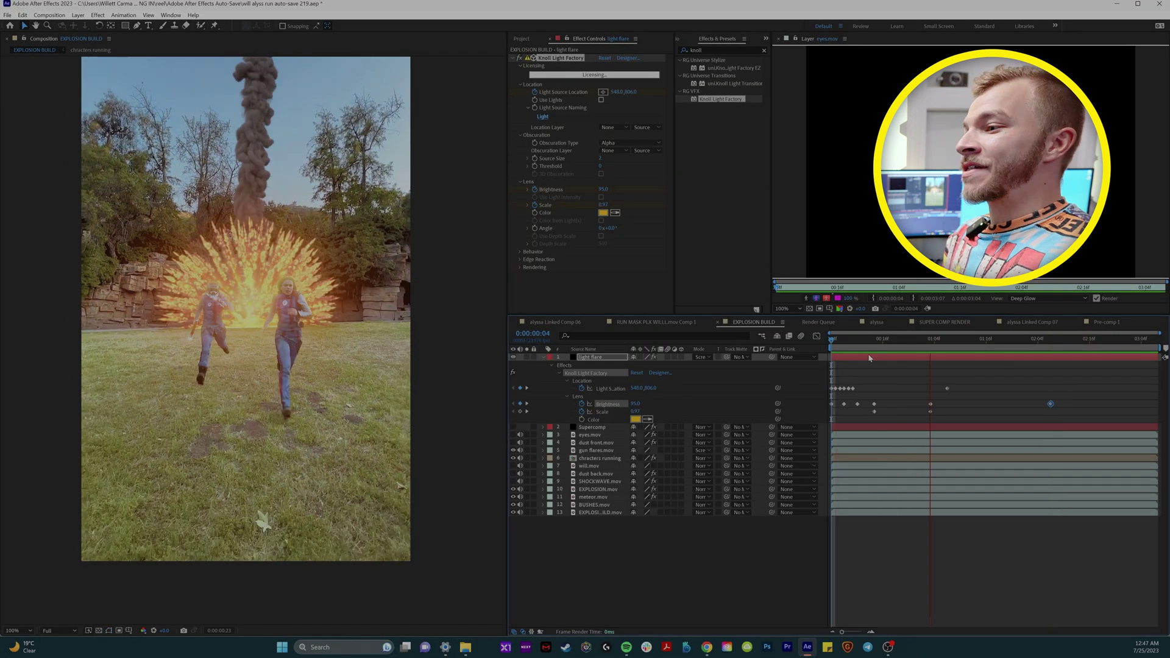
pyautogui.click(587, 360)
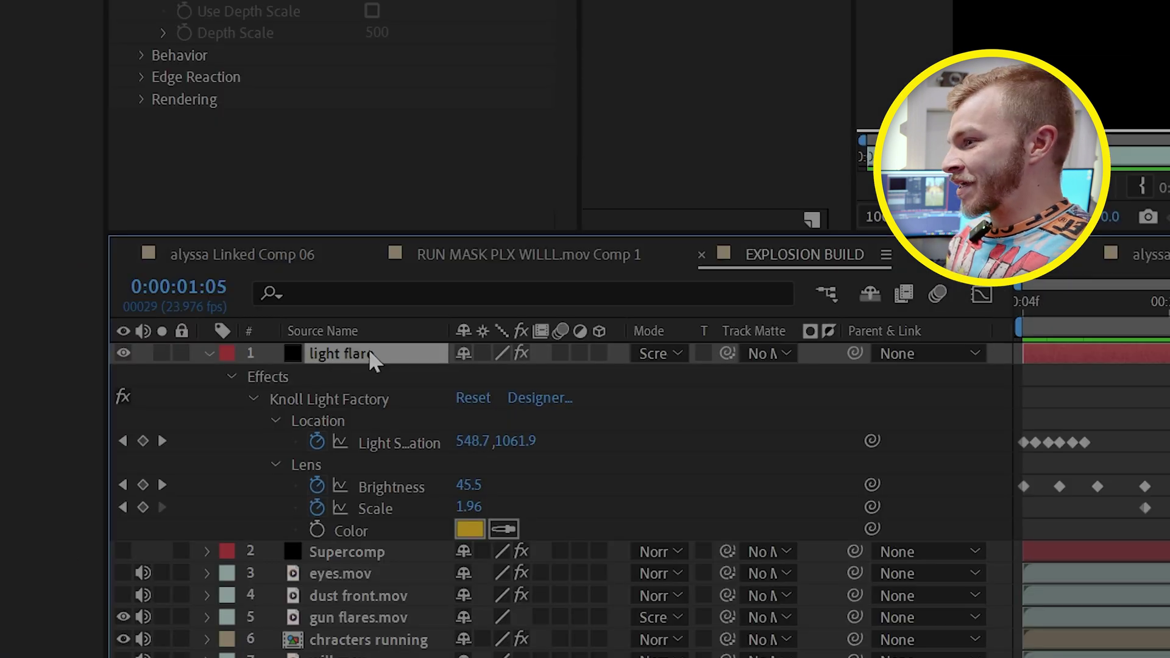
# Step: Duplicate the light flare with a new design and keyframe its Scale from 0 to about 4.3
pyautogui.hotkey('ctrl', 'd')
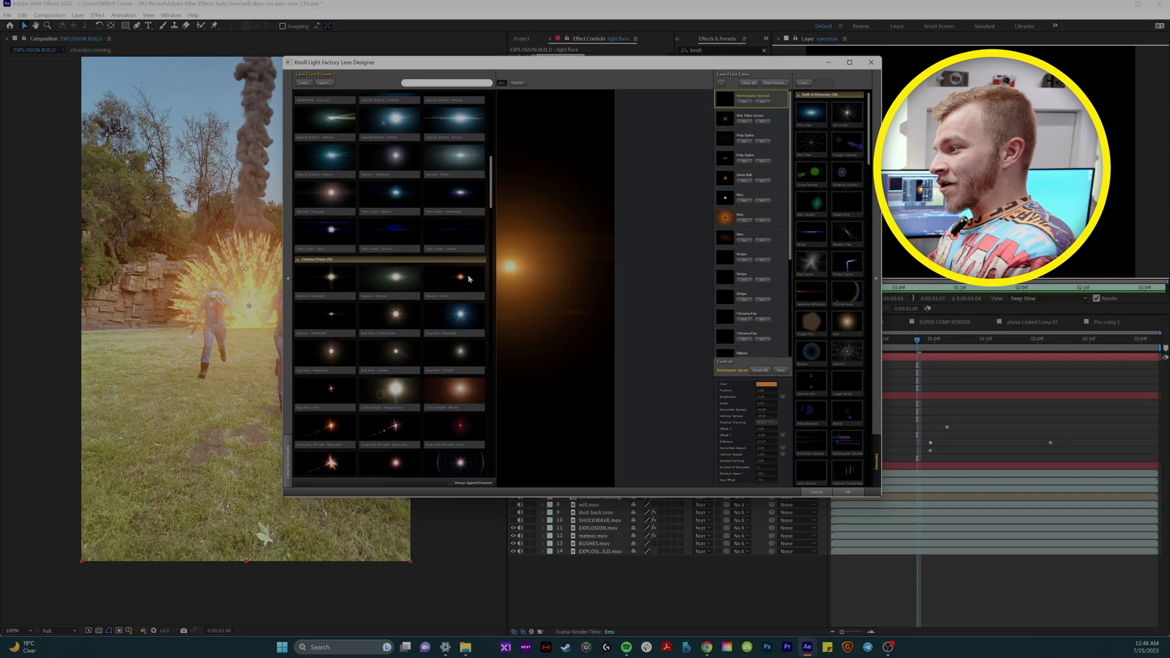
pyautogui.click(847, 492)
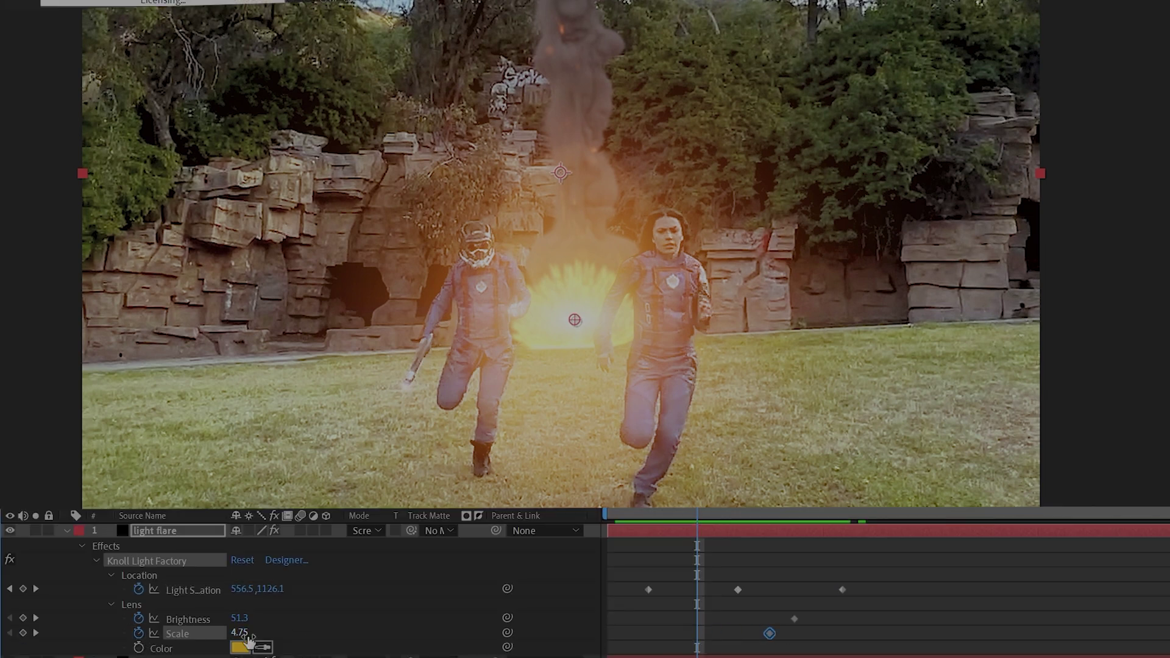
pyautogui.write('0')
pyautogui.press('Return')
pyautogui.moveTo(743, 517); pyautogui.dragTo(770, 540)
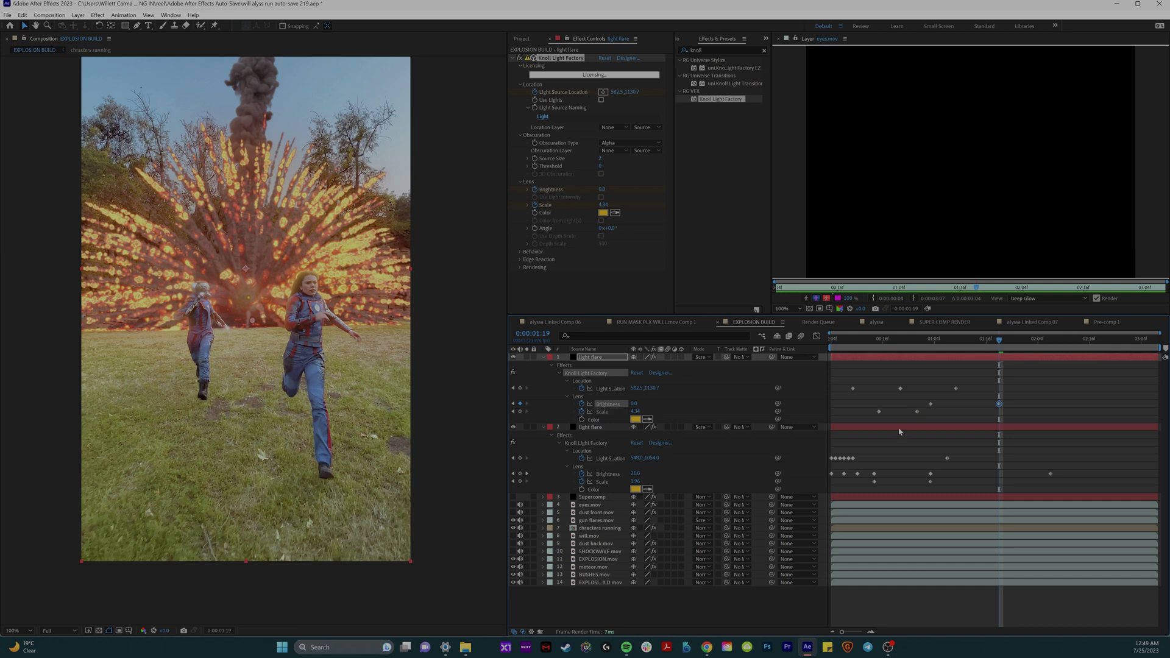
pyautogui.moveTo(922, 345); pyautogui.dragTo(953, 349)
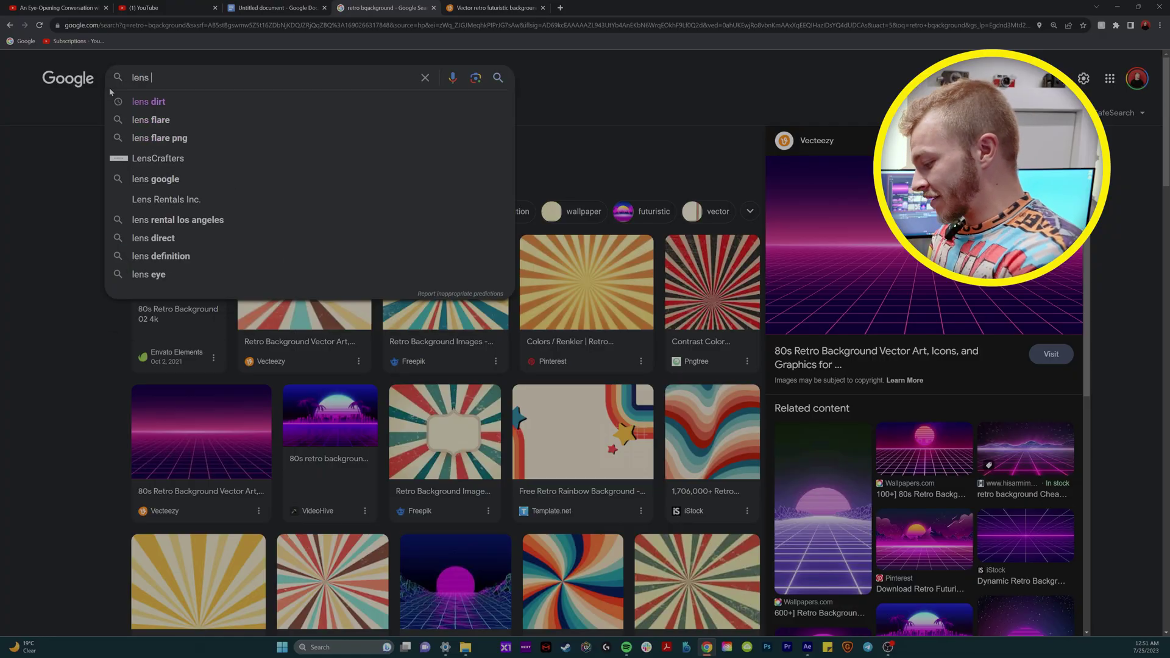
# Step: Search Google Images for 'lens dirt' instead of 'lens dust' and save a chosen image
pyautogui.press('Return')
pyautogui.moveTo(141, 78); pyautogui.dragTo(126, 78)
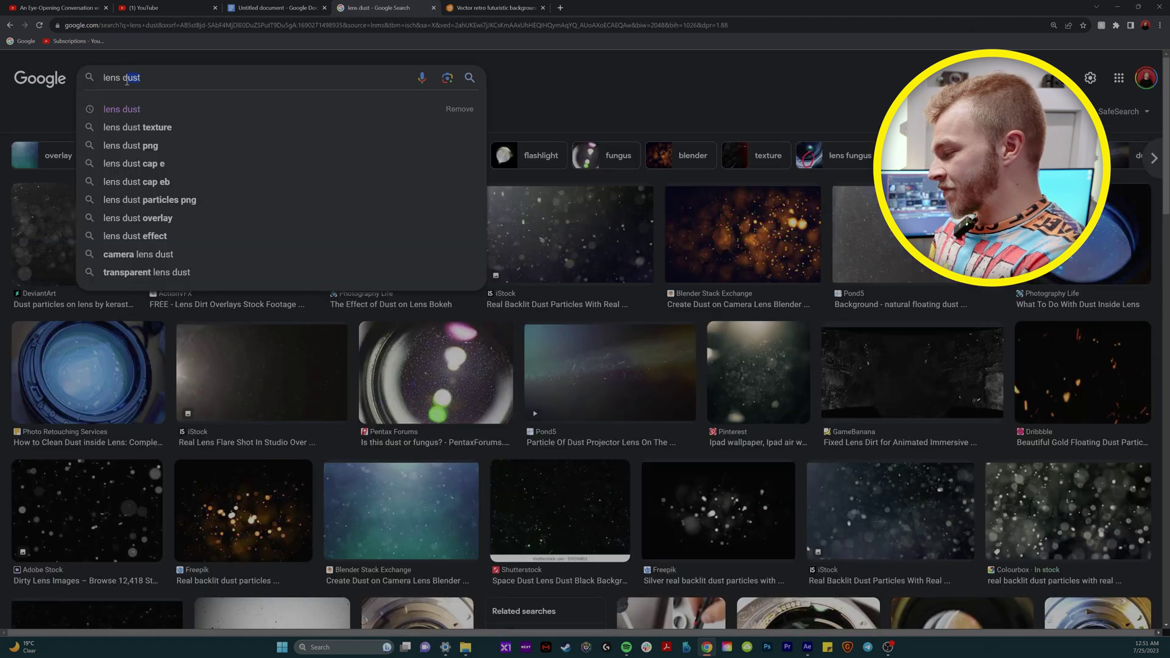
pyautogui.write('irt')
pyautogui.press('Return')
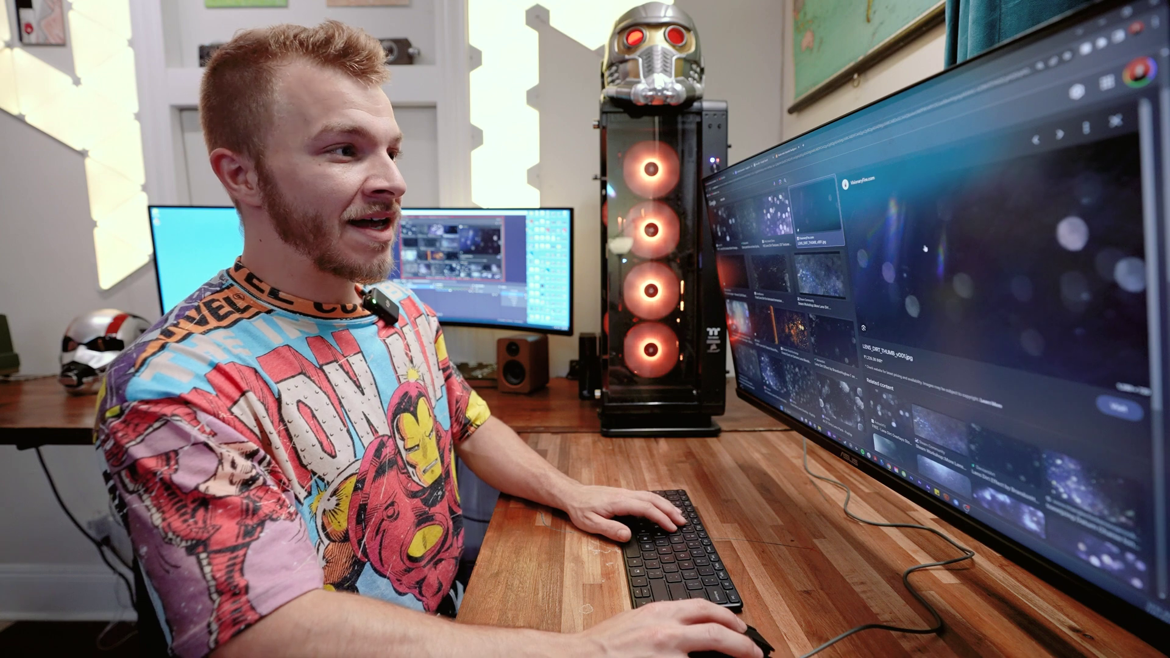
pyautogui.hotkey('ctrl', 's')
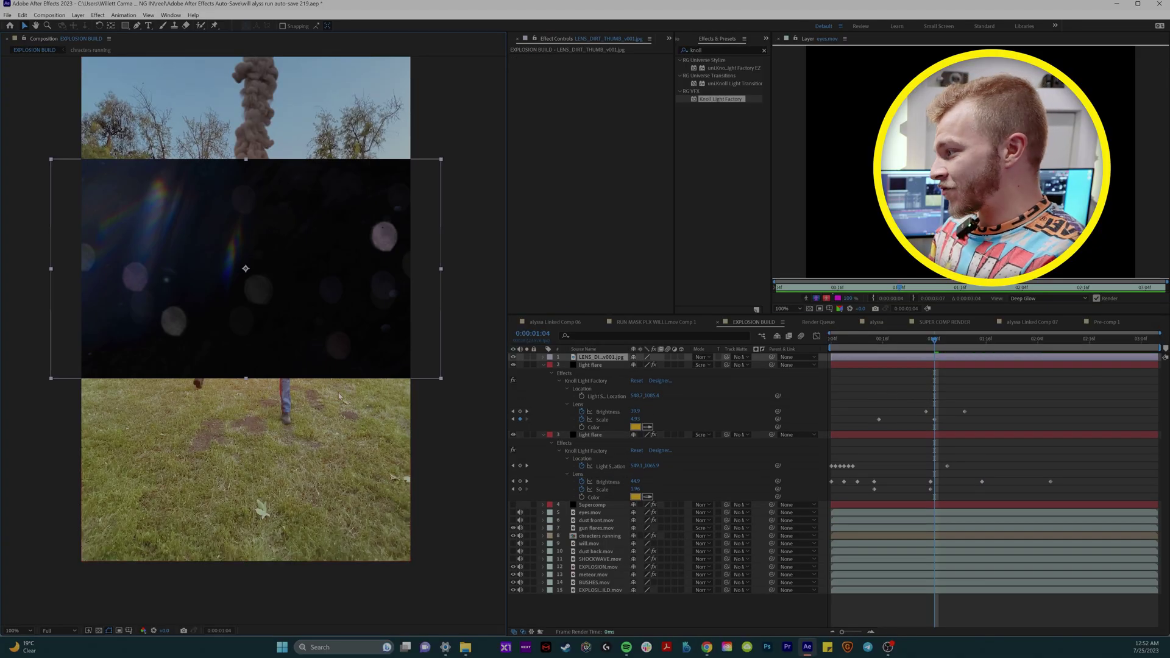
# Step: Reset the lens dirt image's rotation and set its blending mode to Screen
pyautogui.press('r')
pyautogui.moveTo(640, 364); pyautogui.dragTo(690, 365)
pyautogui.hotkey('ctrl', 'alt', 'shift', 'h')
pyautogui.press('s')
pyautogui.click(702, 357)
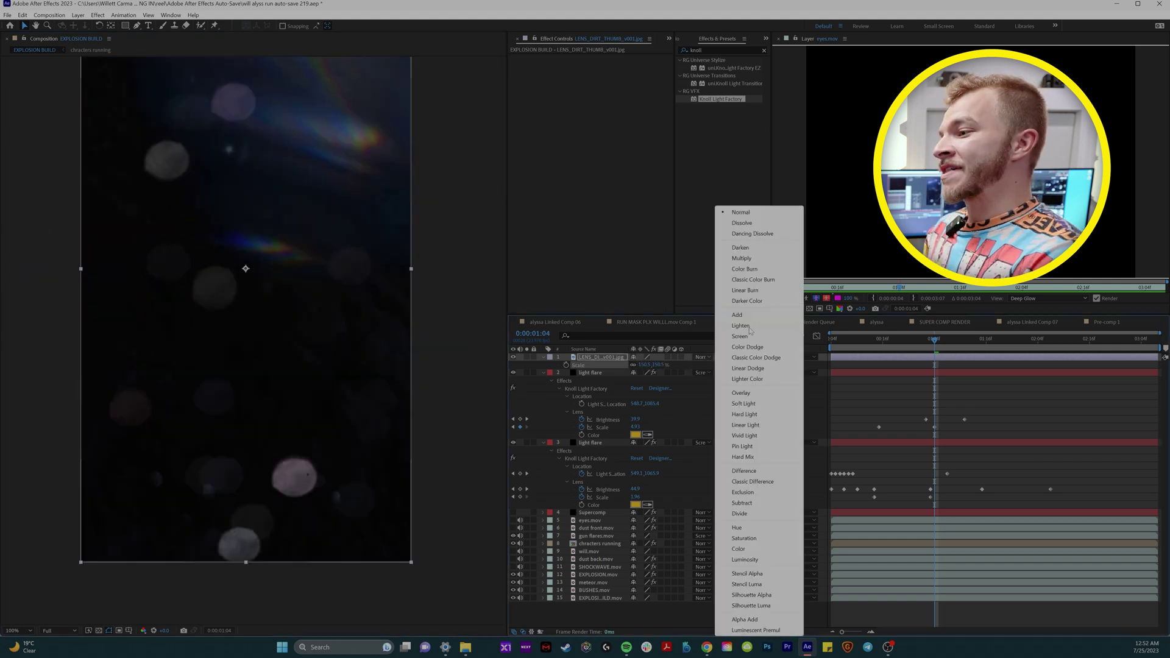
pyautogui.click(750, 393)
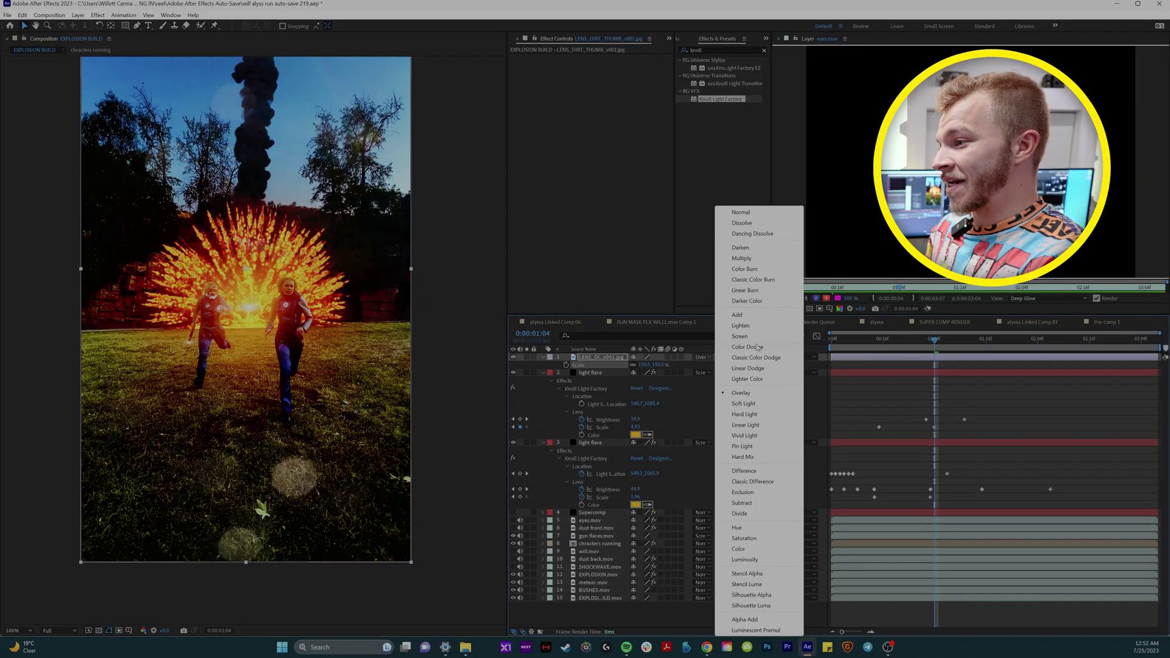
pyautogui.click(753, 340)
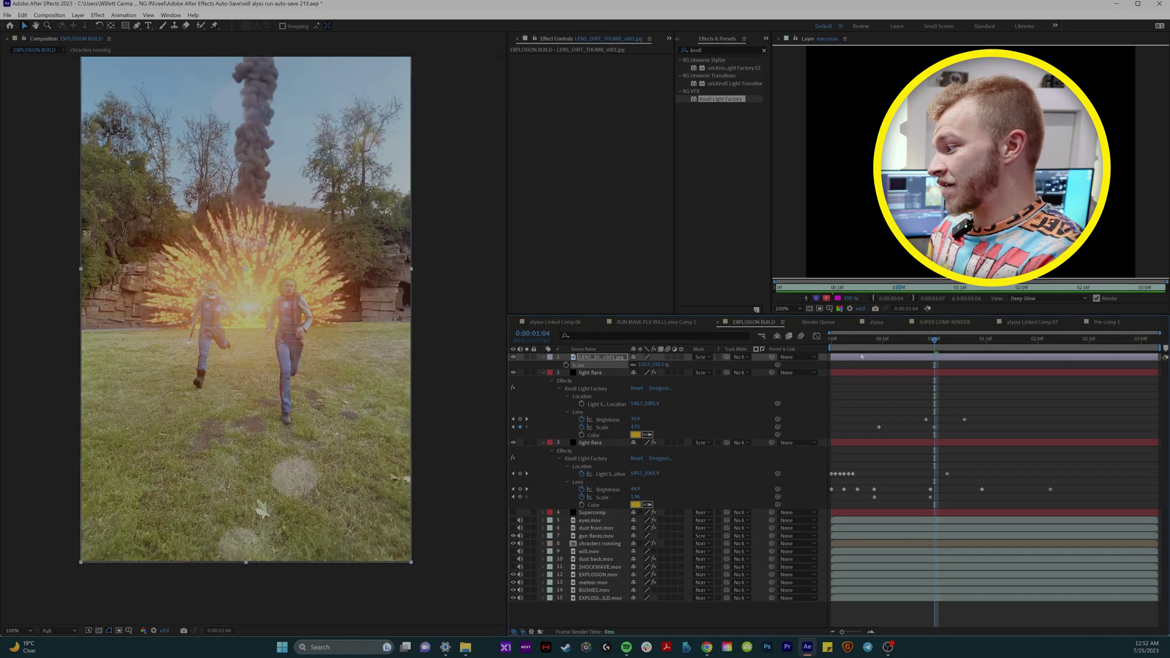
# Step: Apply the Tint effect to the lens dirt layer
pyautogui.click(856, 344)
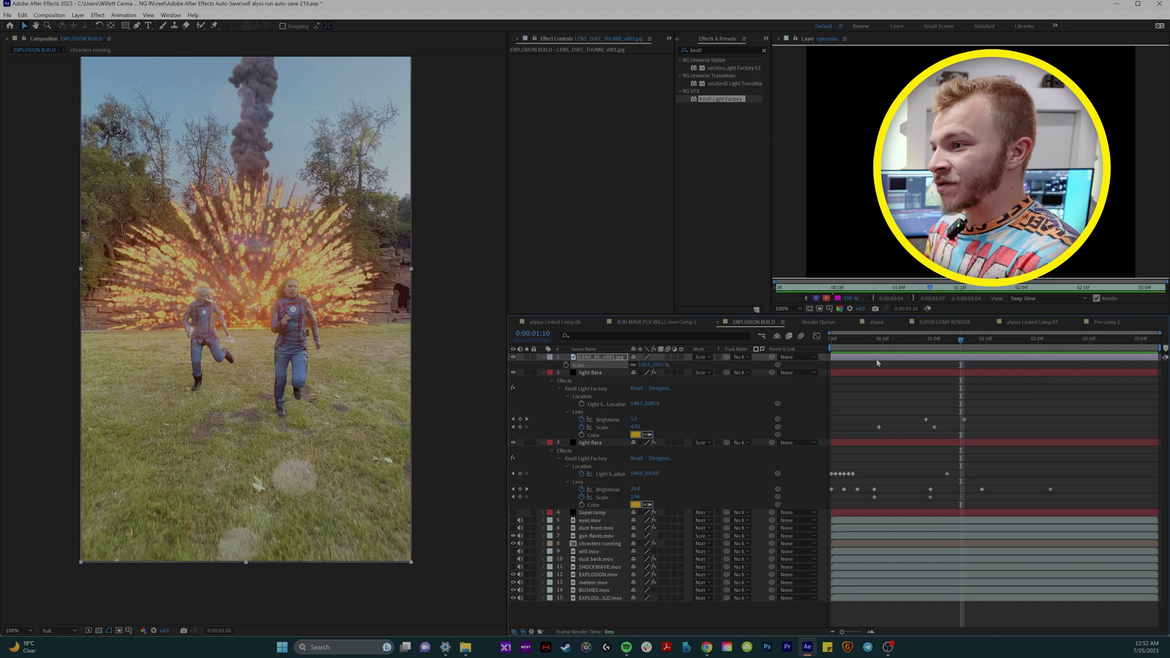
pyautogui.click(709, 51)
pyautogui.write('tint')
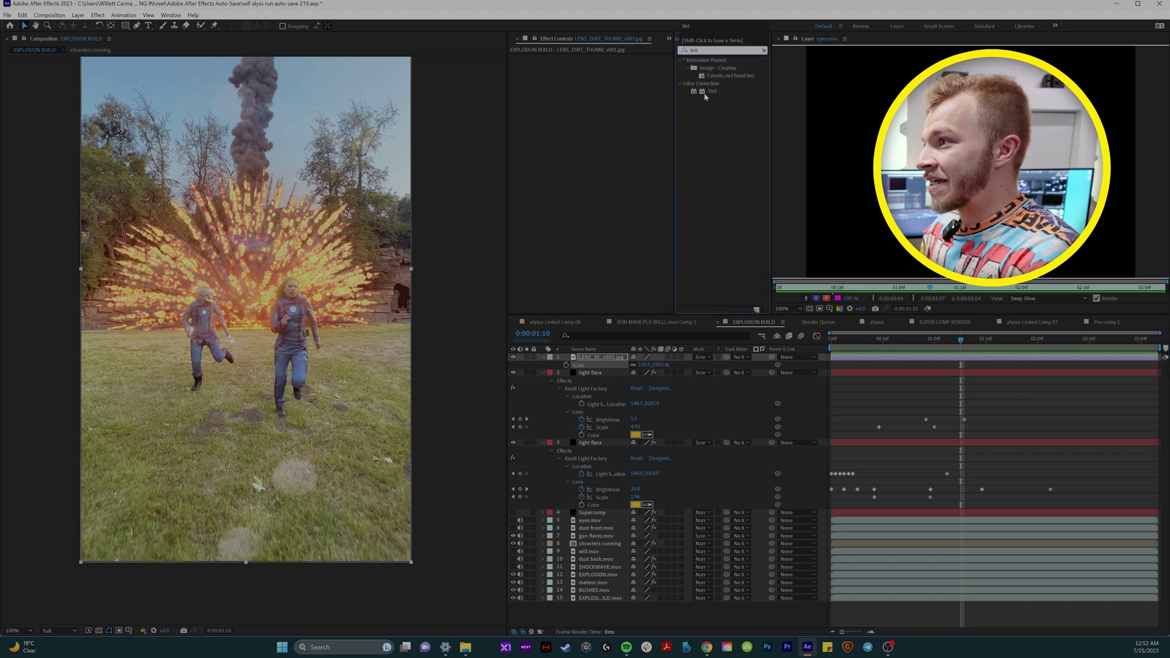
pyautogui.moveTo(704, 94); pyautogui.dragTo(587, 360)
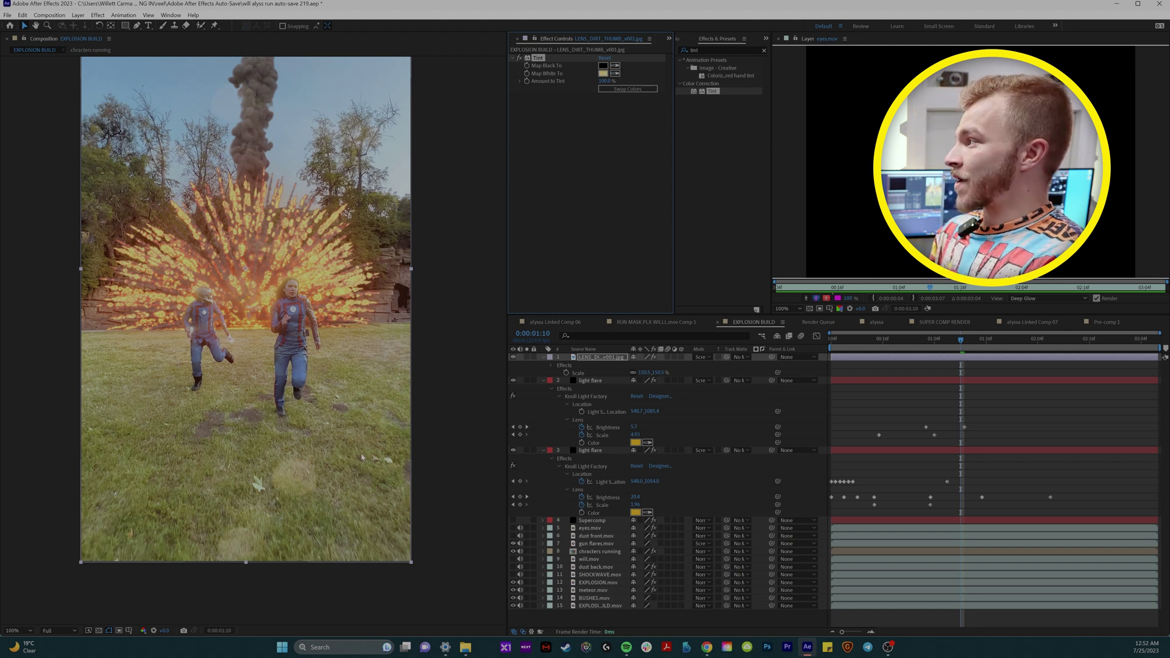
pyautogui.moveTo(296, 424); pyautogui.dragTo(299, 435)
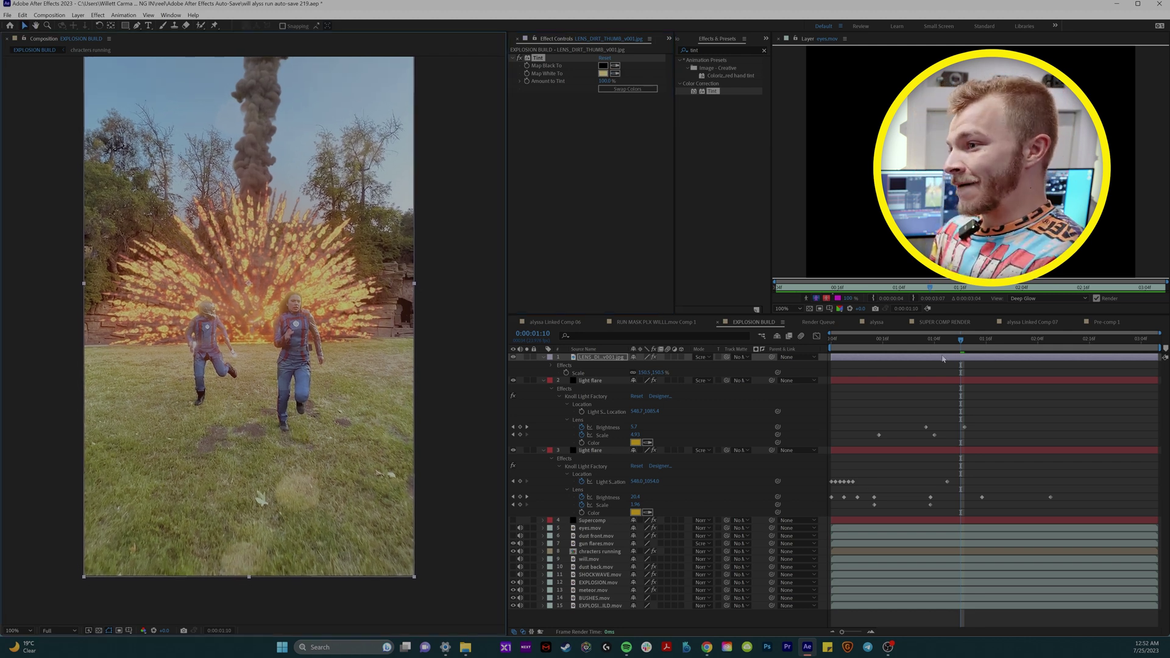
pyautogui.hotkey('shift', 'pageup')
# Step: Keyframe the lens dirt Opacity from 0% up to about 70% at the explosion
pyautogui.hotkey('alt', 'shift', 't')
pyautogui.press('pageup')
pyautogui.press('pageup')
pyautogui.press('pageup')
pyautogui.press('pageup')
pyautogui.press('pageup')
pyautogui.press('pageup')
pyautogui.press('pageup')
pyautogui.press('pageup')
pyautogui.press('pageup')
pyautogui.press('pageup')
pyautogui.press('pageup')
pyautogui.press('pageup')
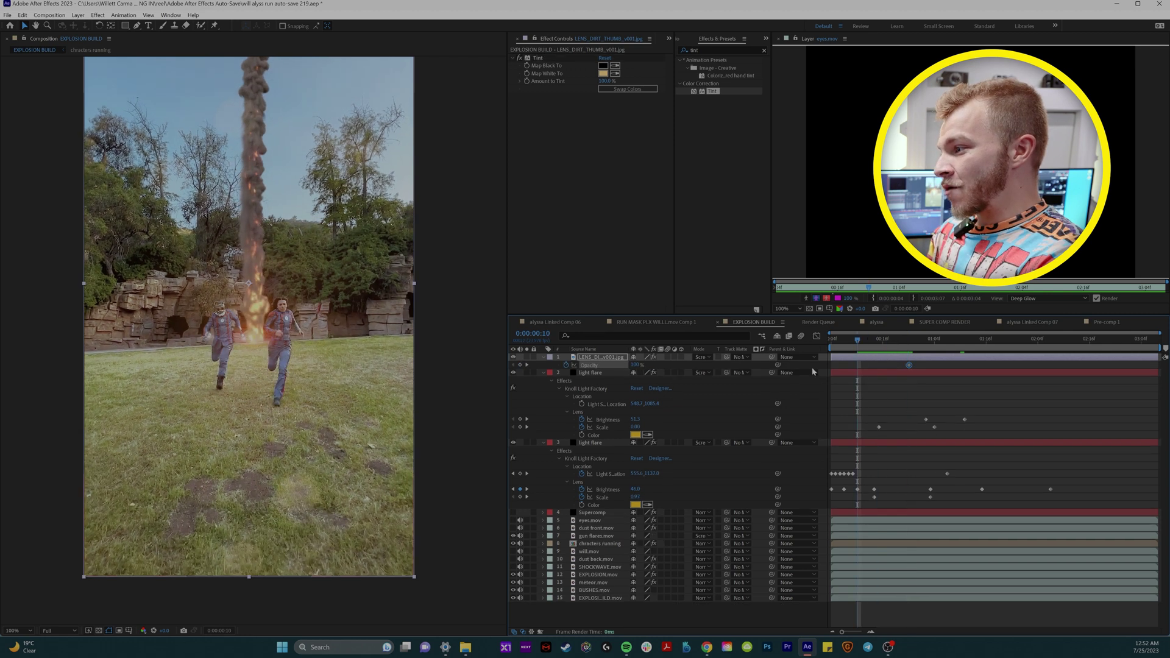
pyautogui.moveTo(636, 366); pyautogui.dragTo(585, 367)
pyautogui.press('space')
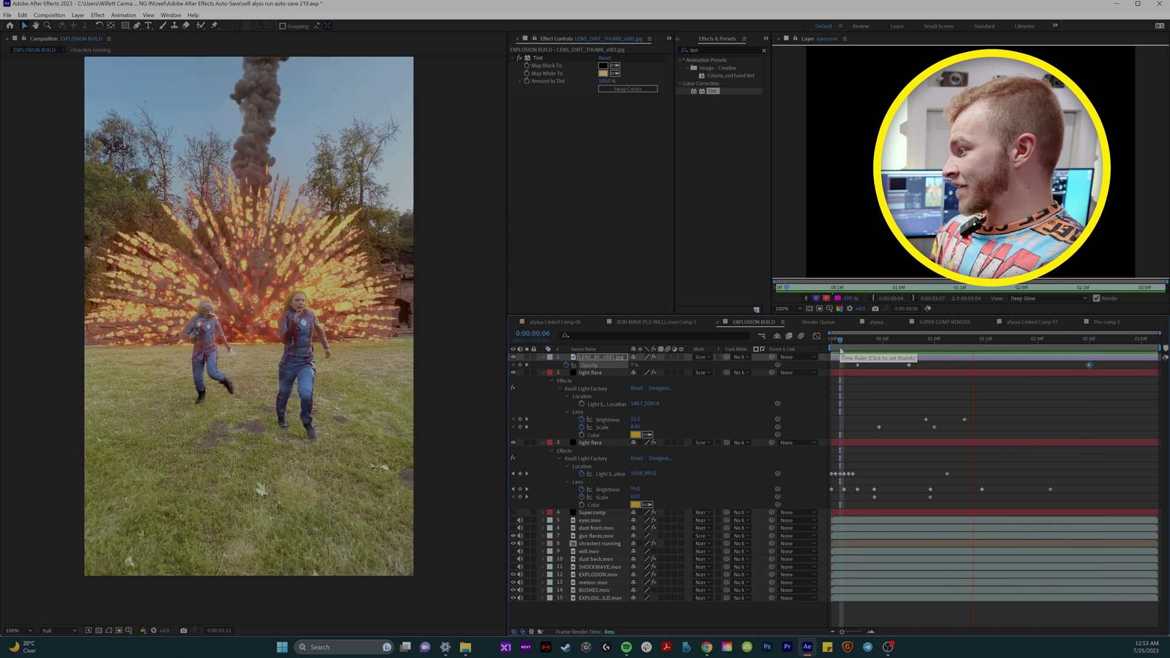
pyautogui.click(841, 351)
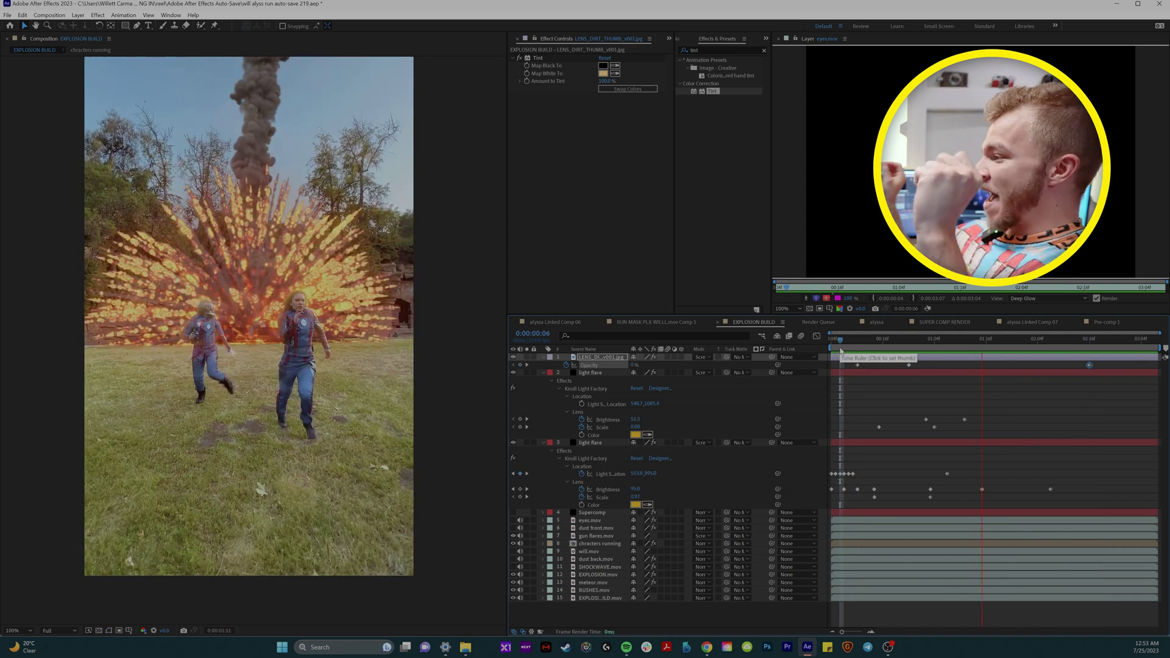
# Step: Switch the lens dirt layer to Add blending and preview the shot
pyautogui.click(704, 49)
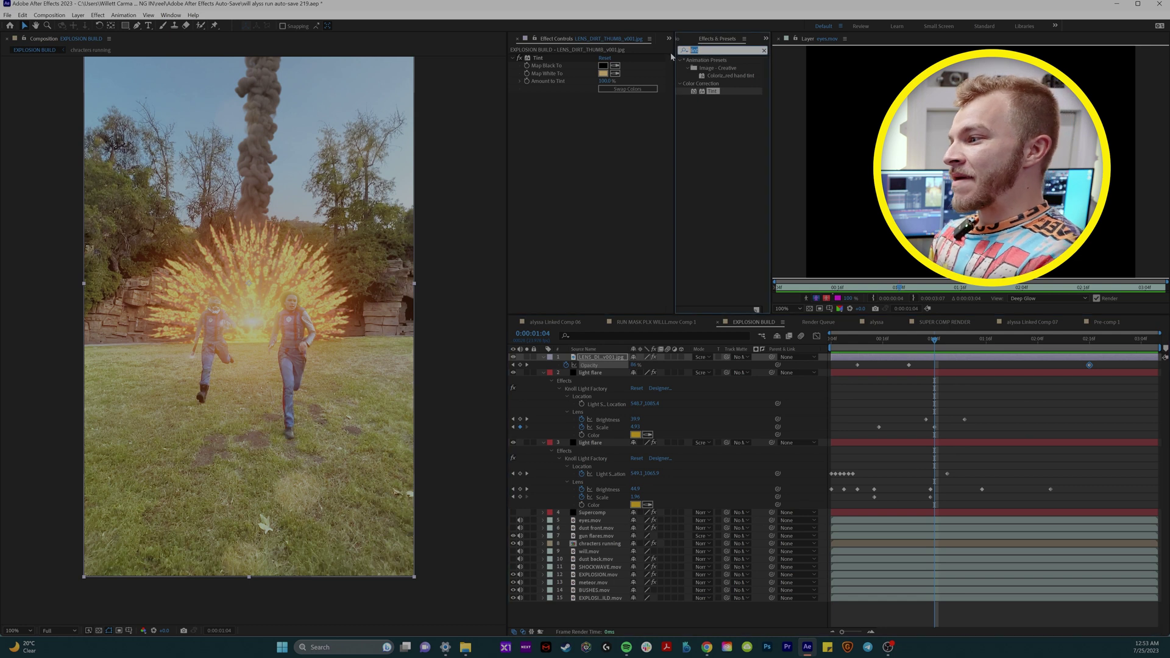
pyautogui.click(702, 357)
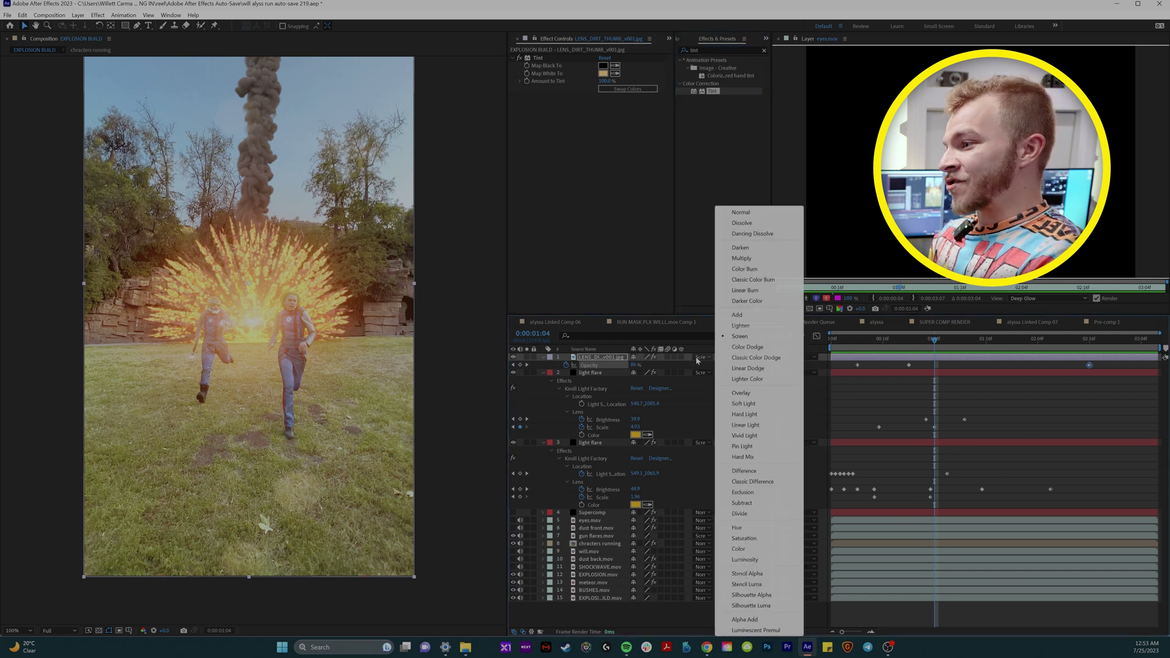
pyautogui.click(742, 317)
pyautogui.press('space')
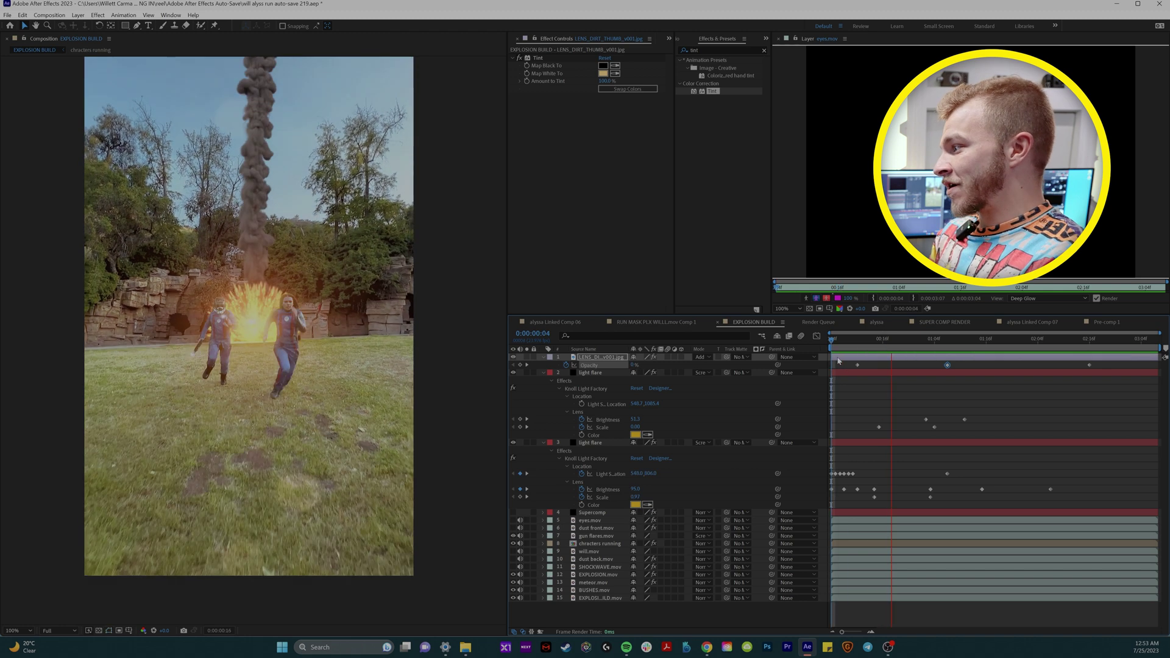
pyautogui.press('space')
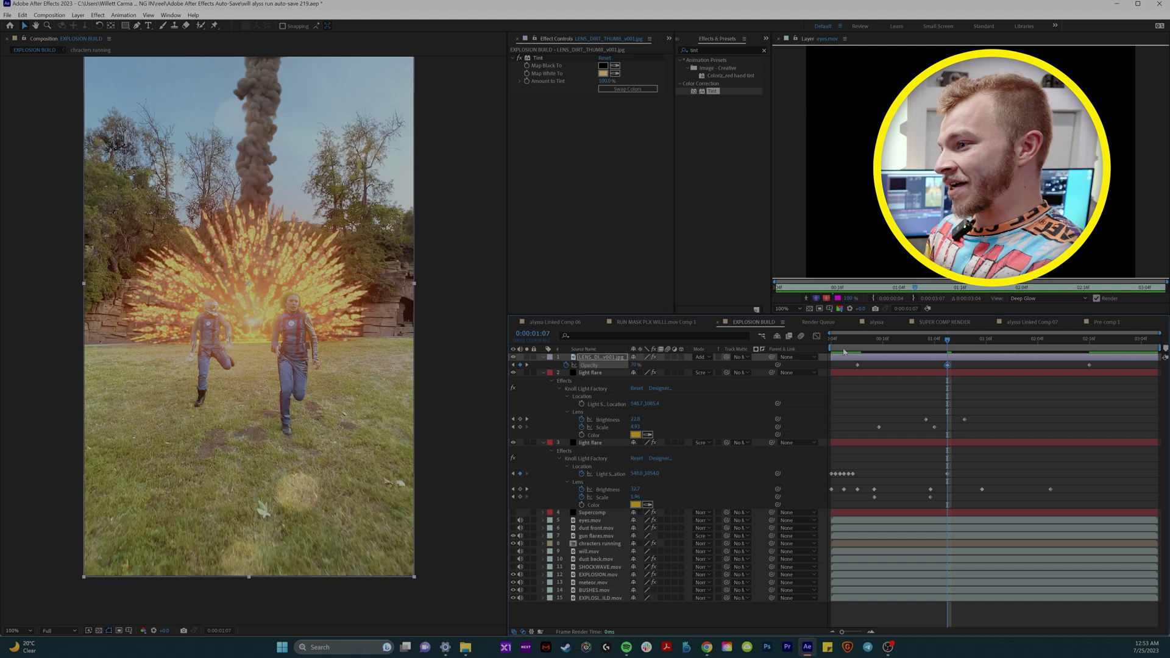
pyautogui.press('space')
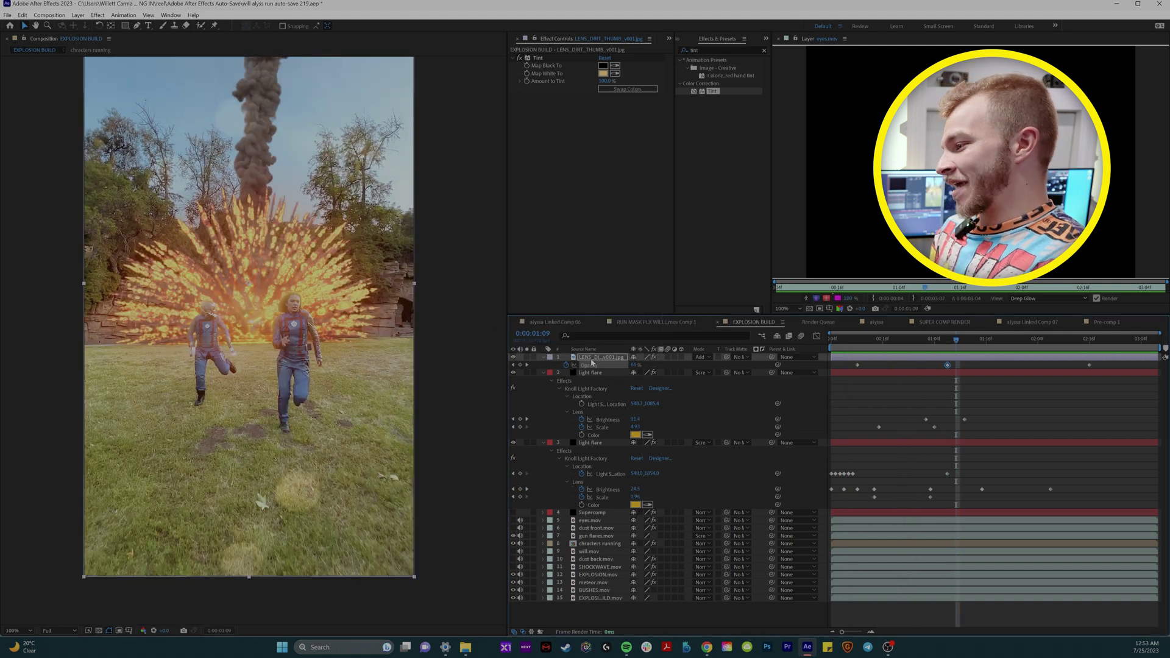
# Step: Duplicate the lens dirt layer, then rotate and scale up the copy
pyautogui.hotkey('ctrl', 'd')
pyautogui.moveTo(322, 282); pyautogui.dragTo(190, 297)
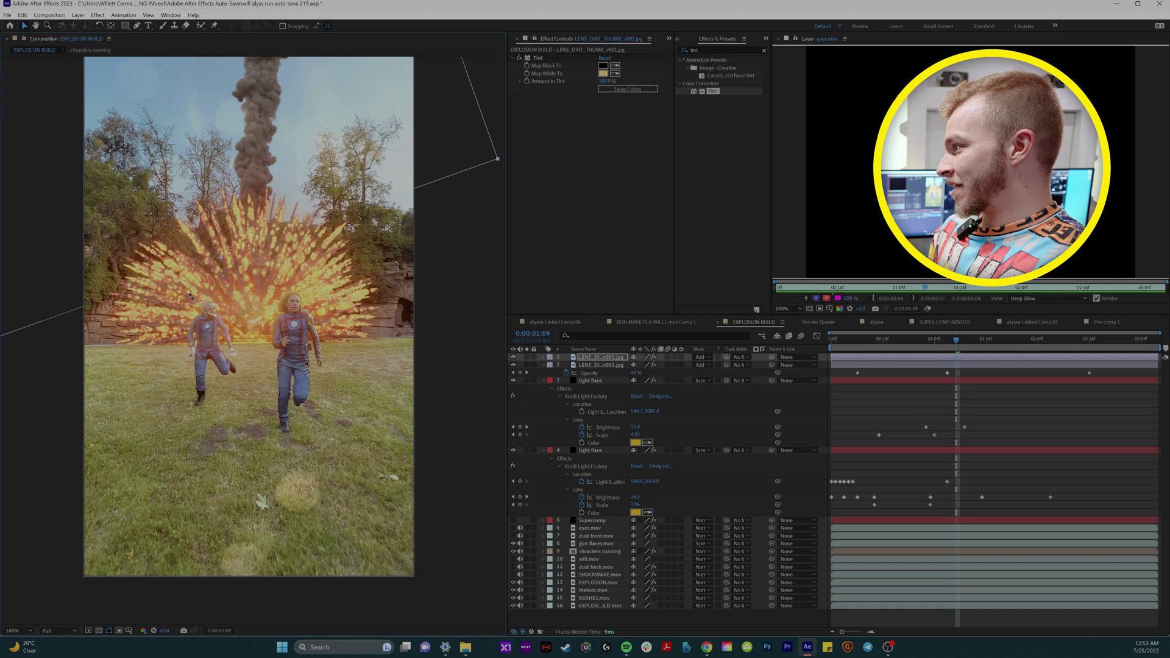
pyautogui.press('s')
pyautogui.press('v')
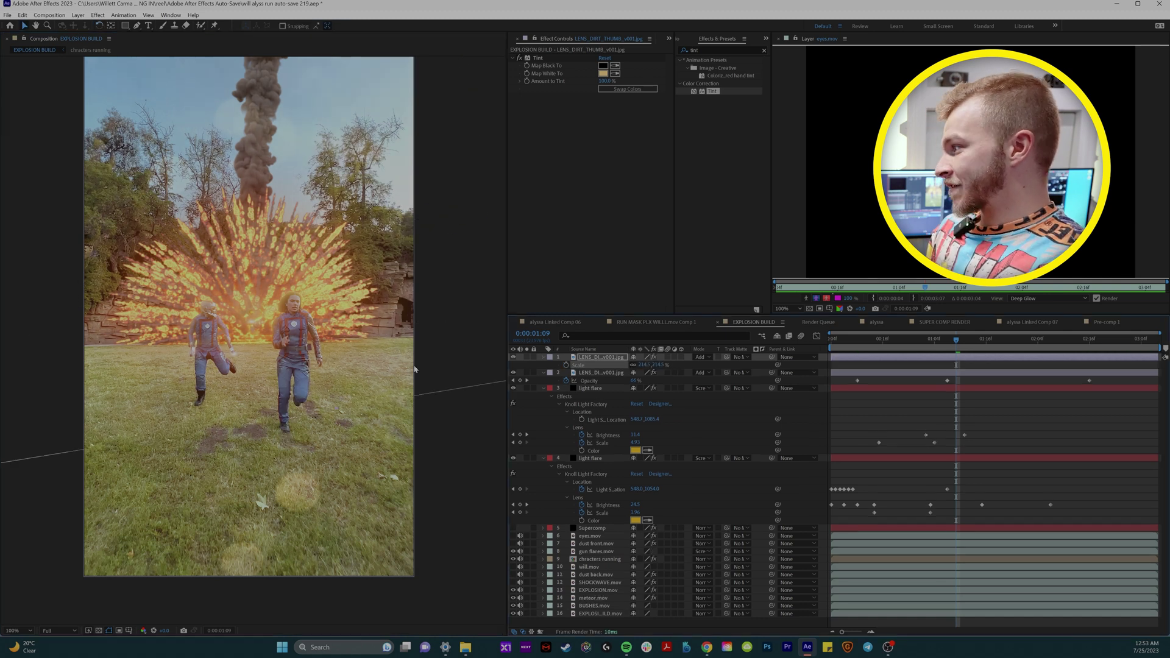
pyautogui.press(',')
pyautogui.moveTo(279, 301); pyautogui.dragTo(330, 286)
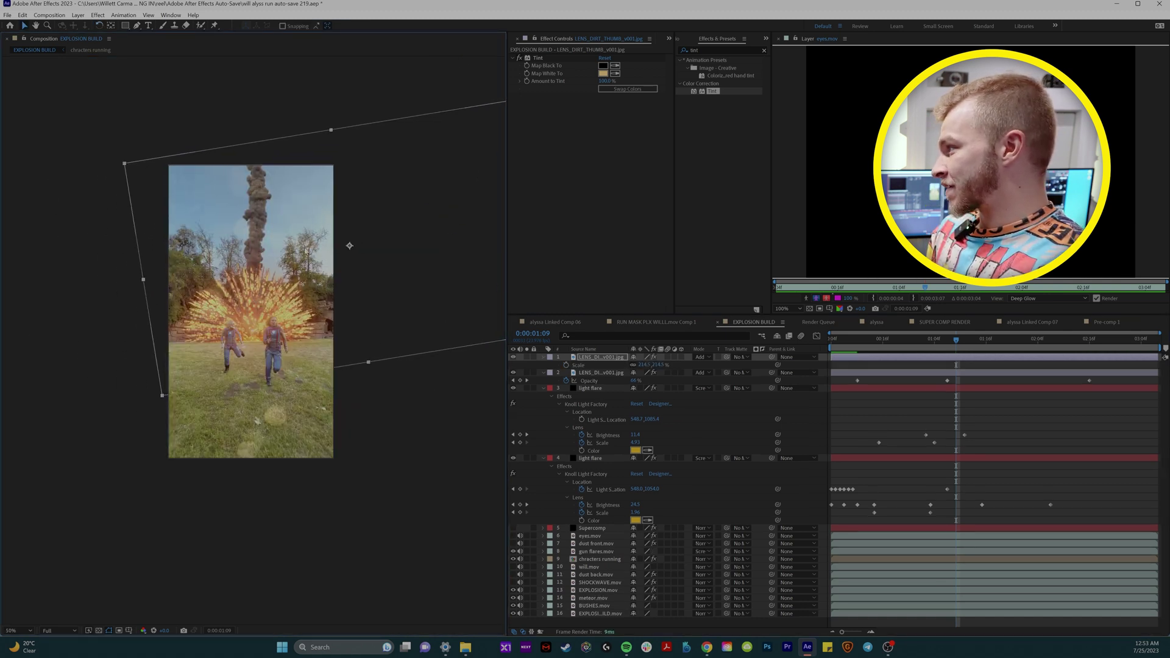
# Step: Draw a Pen mask on the copy, feather it to about 298, and preview the composite
pyautogui.press('g')
pyautogui.click(165, 139)
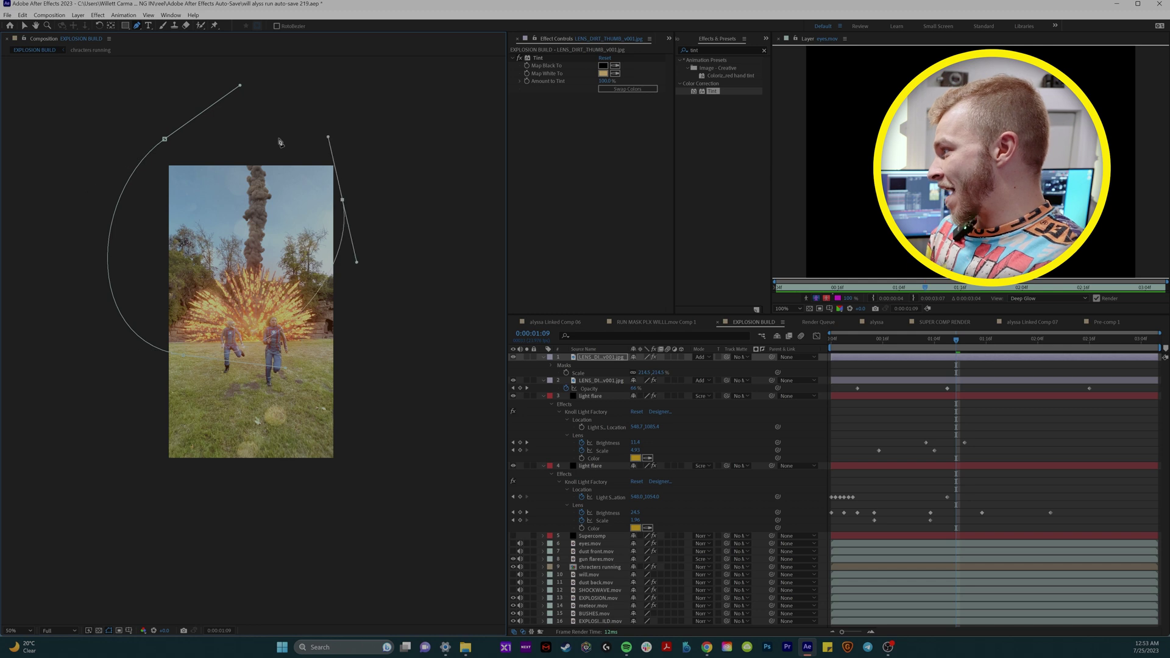
pyautogui.press('m')
pyautogui.press('m')
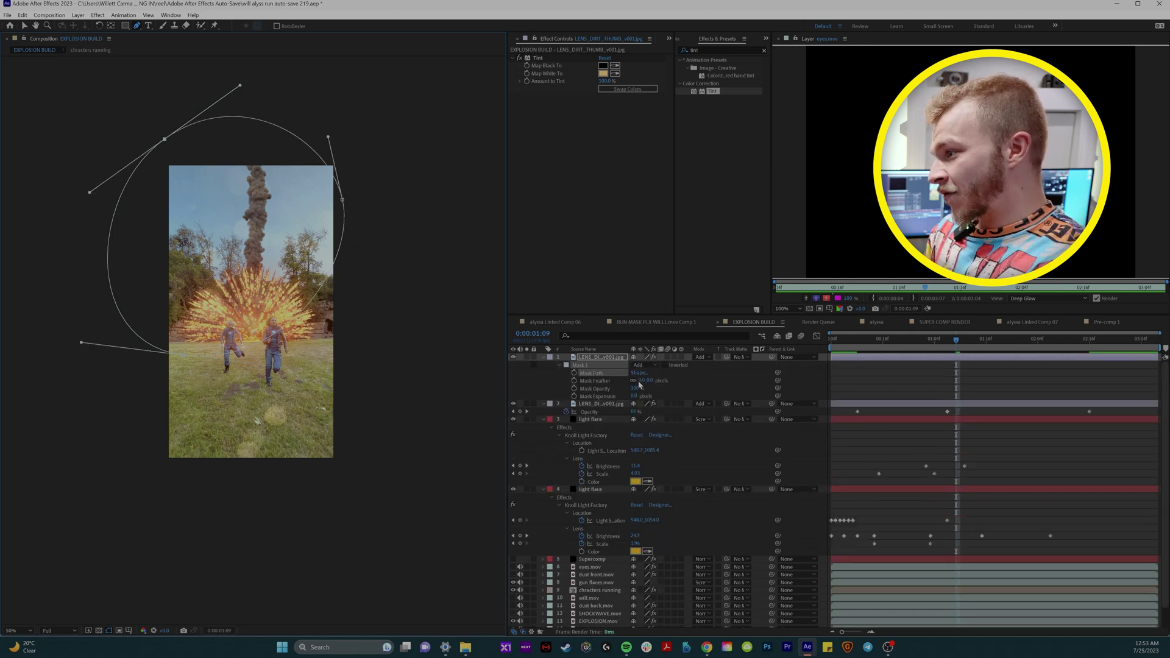
pyautogui.moveTo(641, 380); pyautogui.dragTo(697, 385)
pyautogui.moveTo(344, 199); pyautogui.dragTo(336, 183)
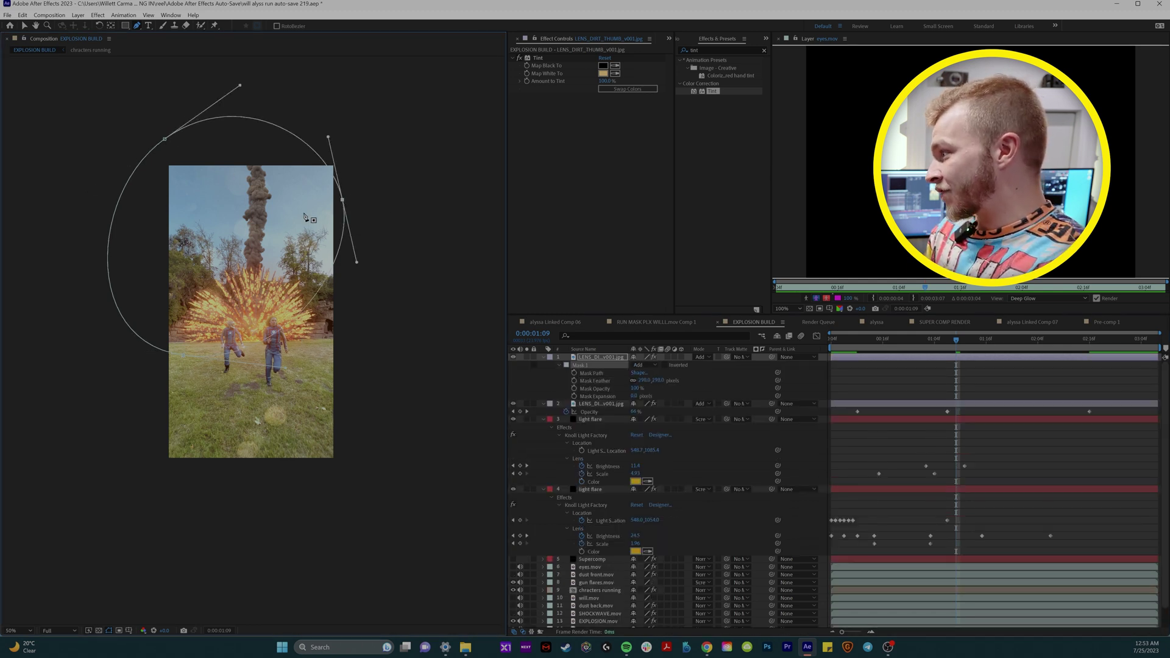
pyautogui.hotkey('ctrl', 'z')
pyautogui.press('/')
pyautogui.click(856, 349)
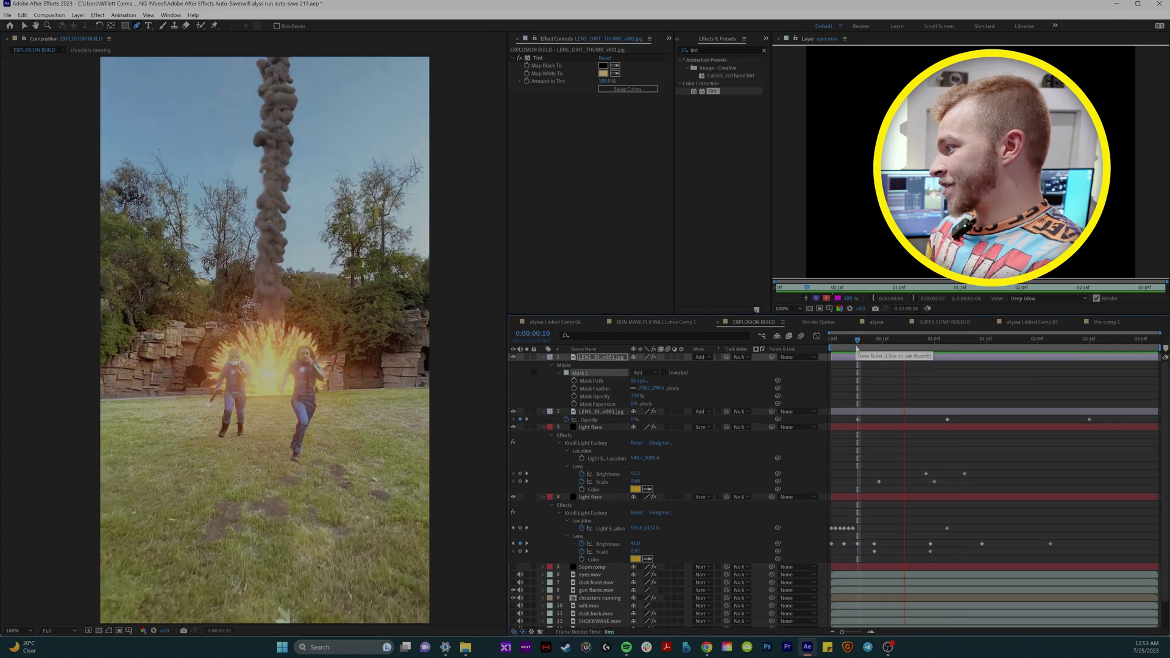
pyautogui.click(846, 350)
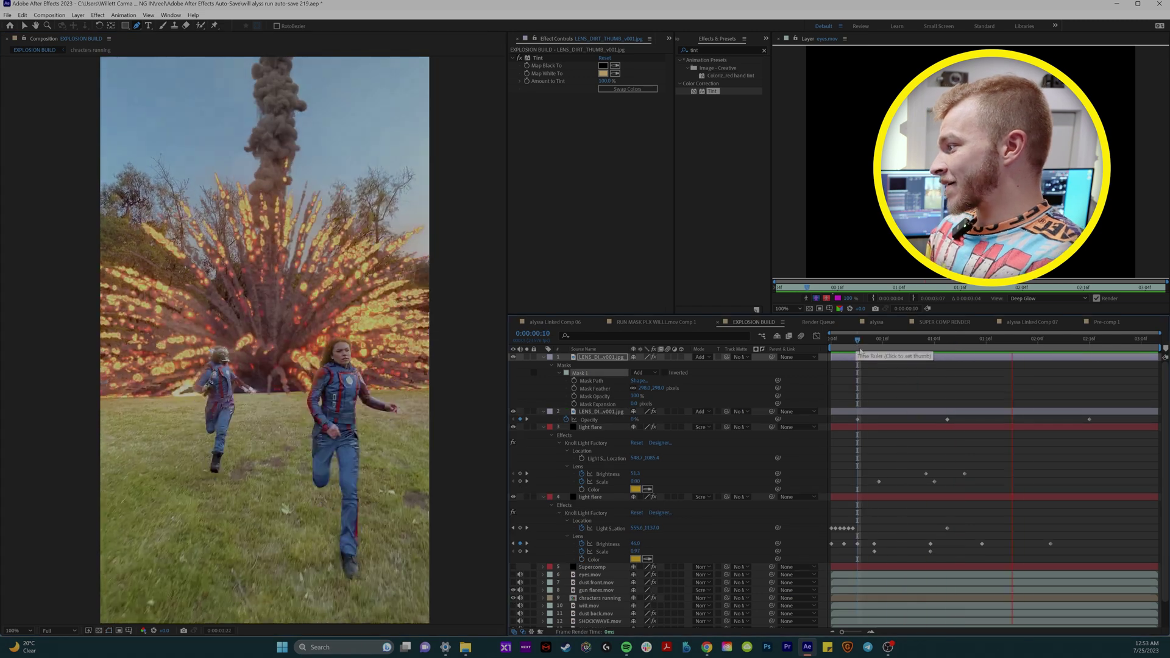
pyautogui.press('space')
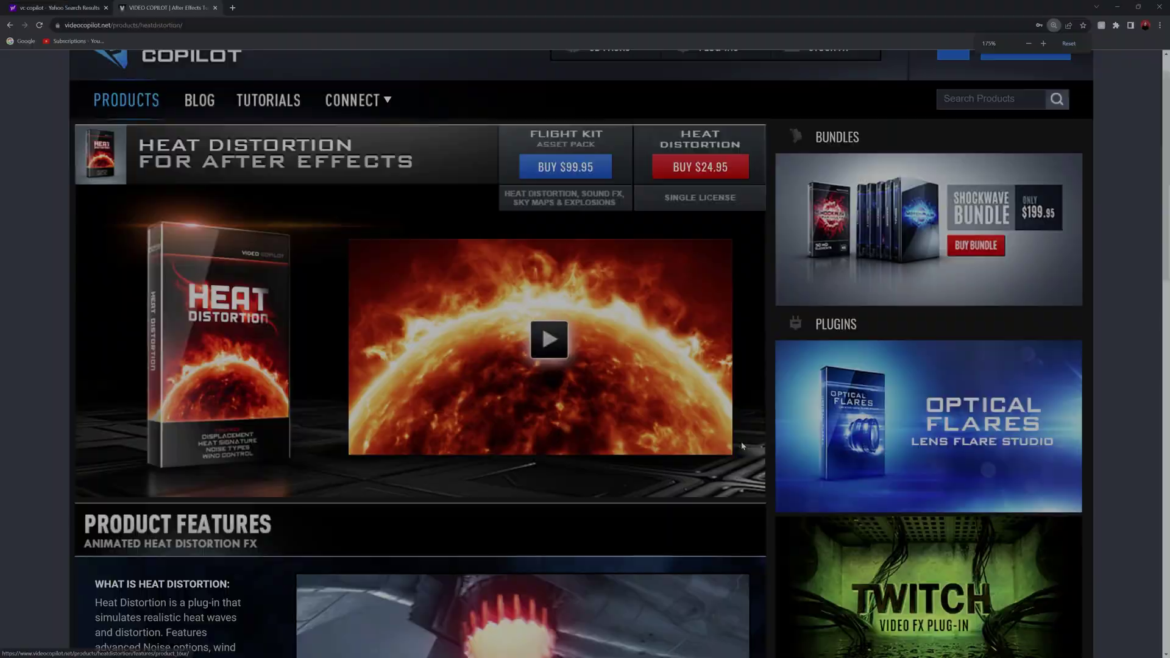
# Step: Zoom the videocopilot.net Heat Distortion product page in Chrome to show its full header
pyautogui.hotkey('ctrl', '+')
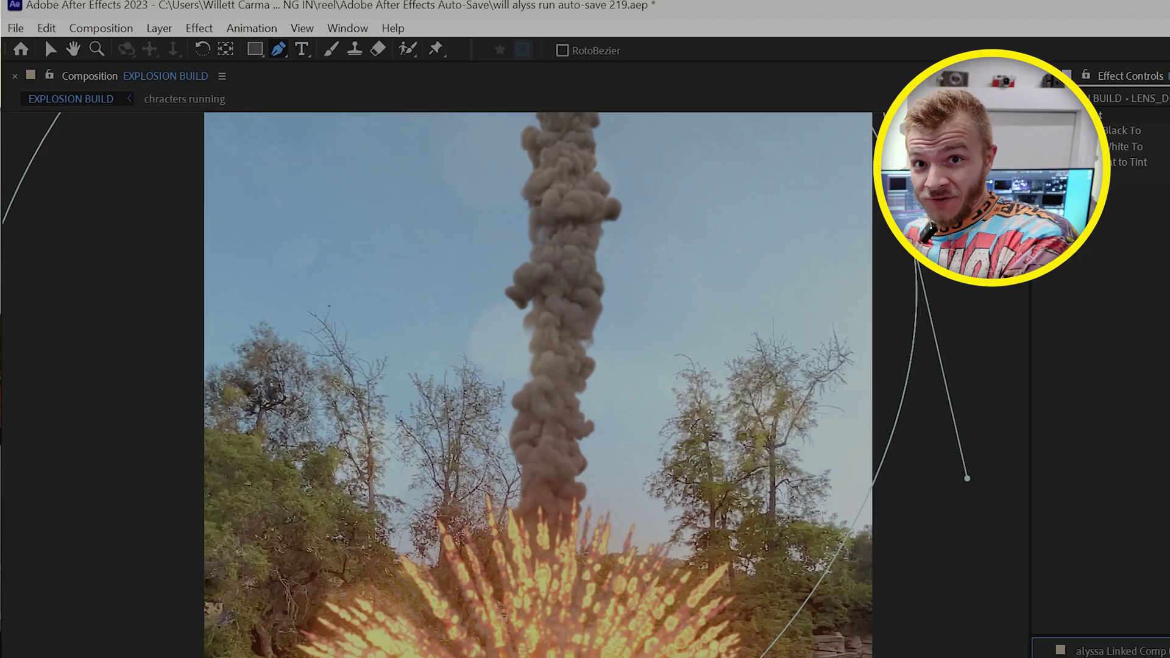
# Step: Create an adjustment layer from Layer > New and name it 'heat distortion'
pyautogui.click(159, 28)
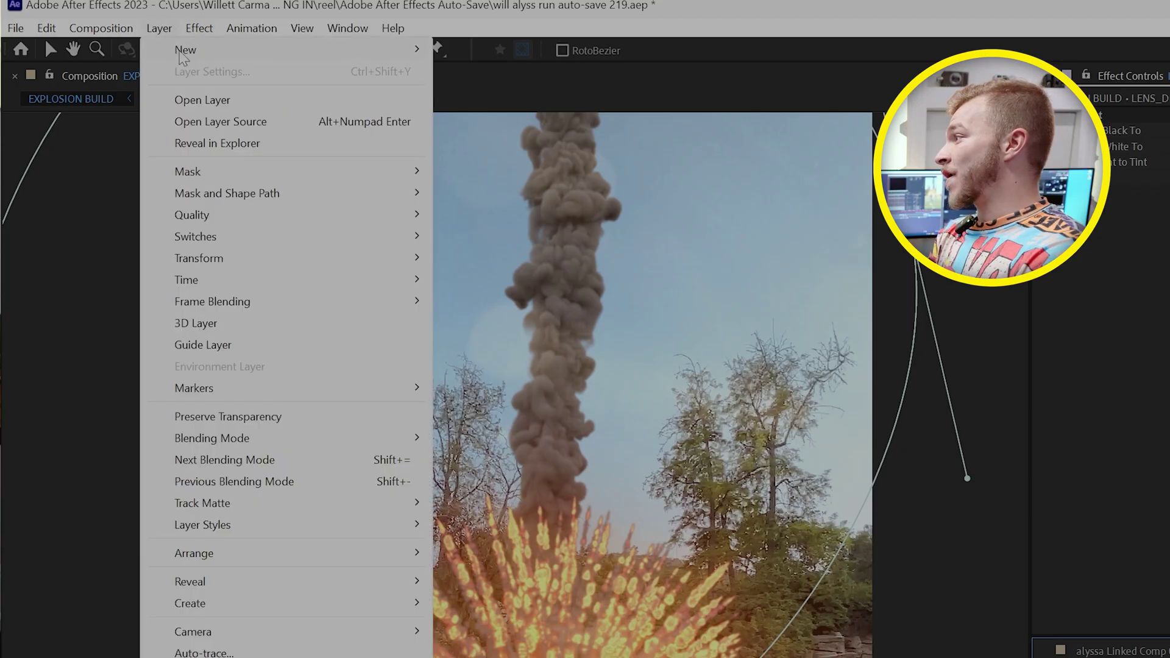
pyautogui.moveTo(397, 49)
pyautogui.click(548, 180)
pyautogui.press('Return')
pyautogui.write('heat distortion')
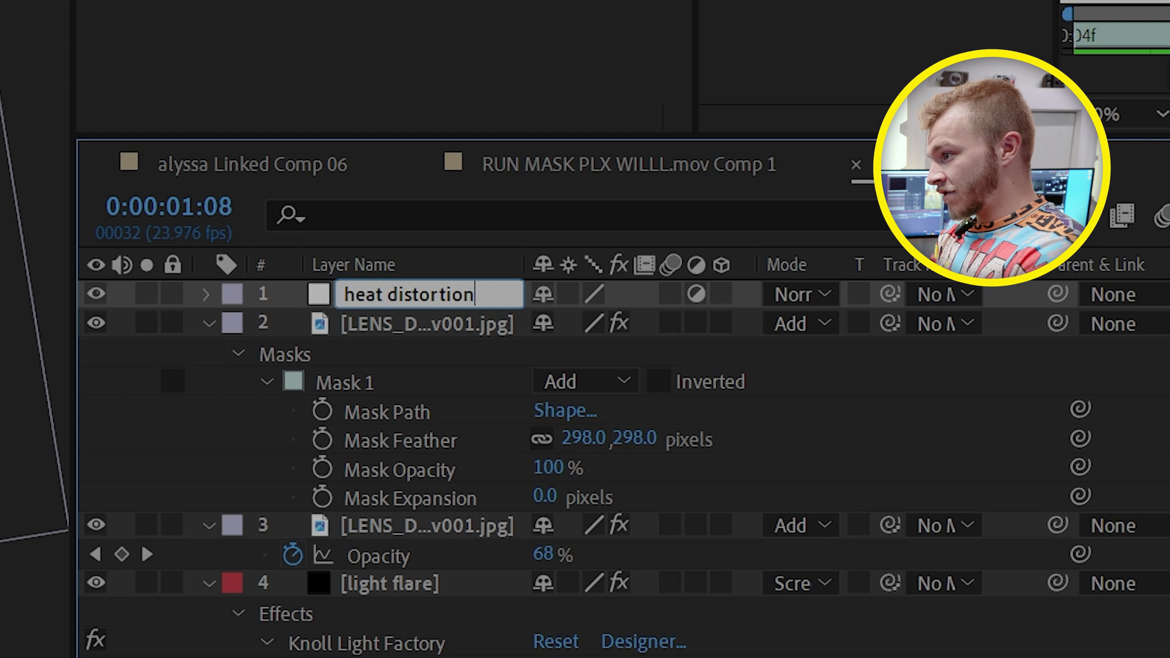
pyautogui.press('Return')
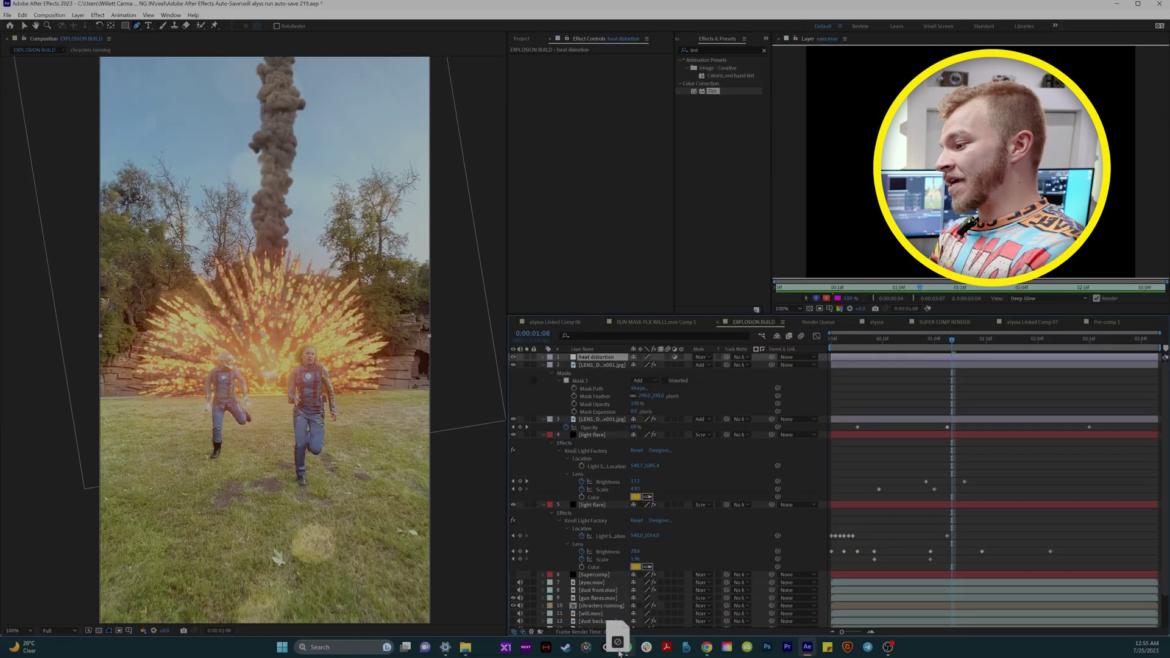
pyautogui.scroll(-2, 619, 628)
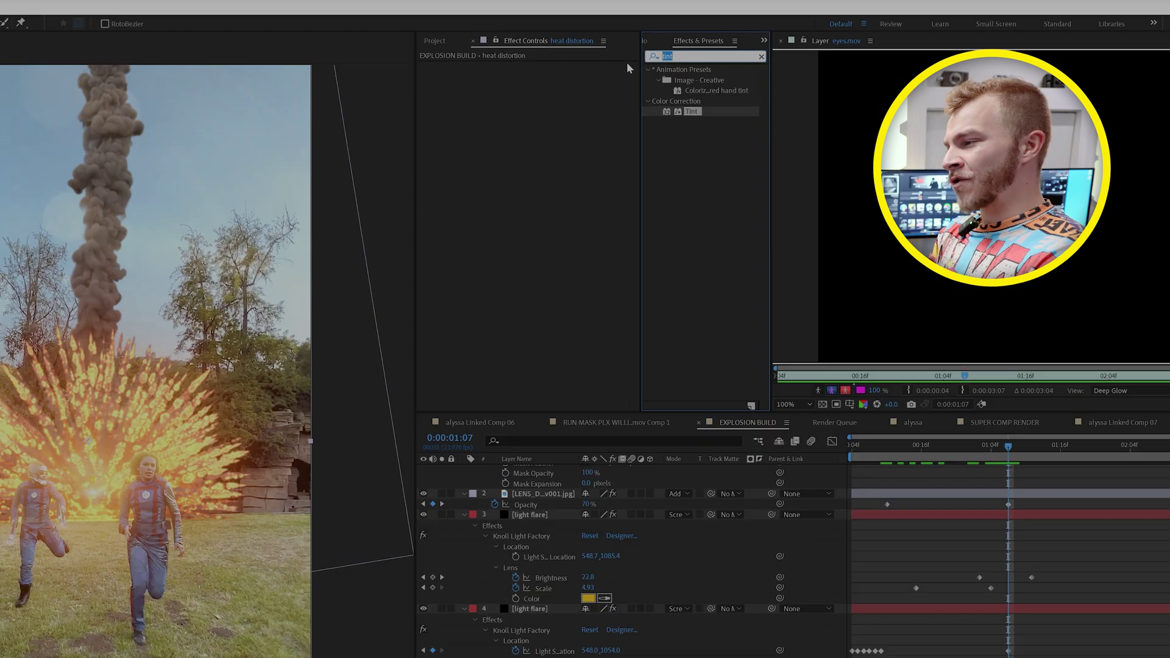
# Step: Apply Heat Distortion to the layer inside a closed mask around the explosion, feathered 265
pyautogui.click(681, 51)
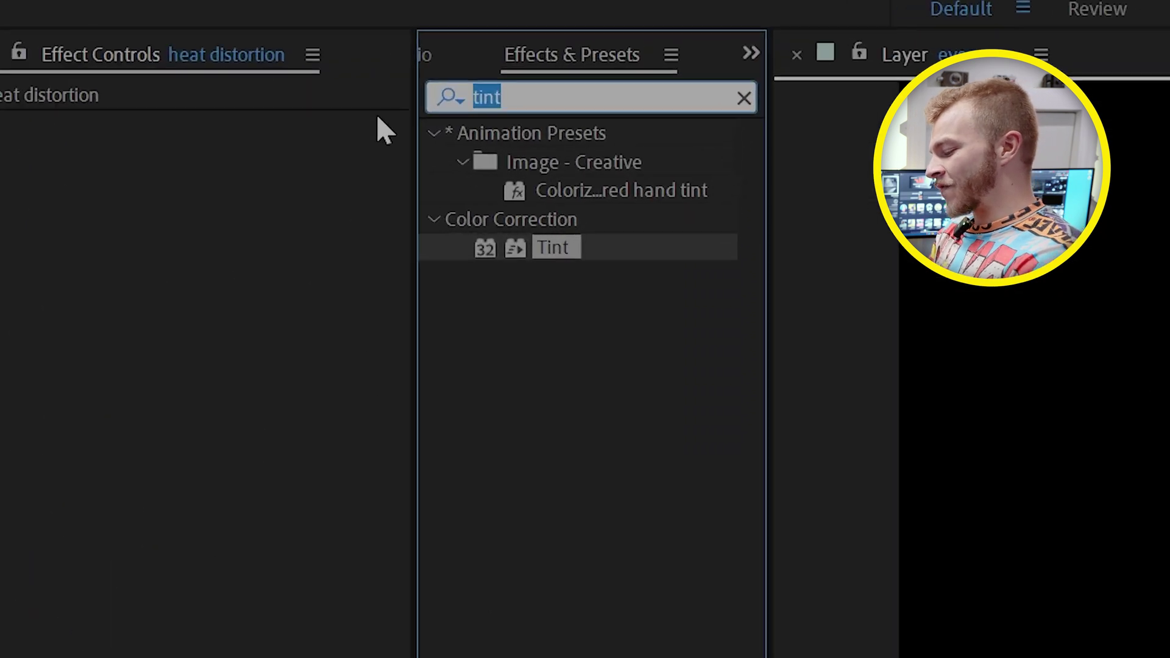
pyautogui.write('heat')
pyautogui.doubleClick(501, 484)
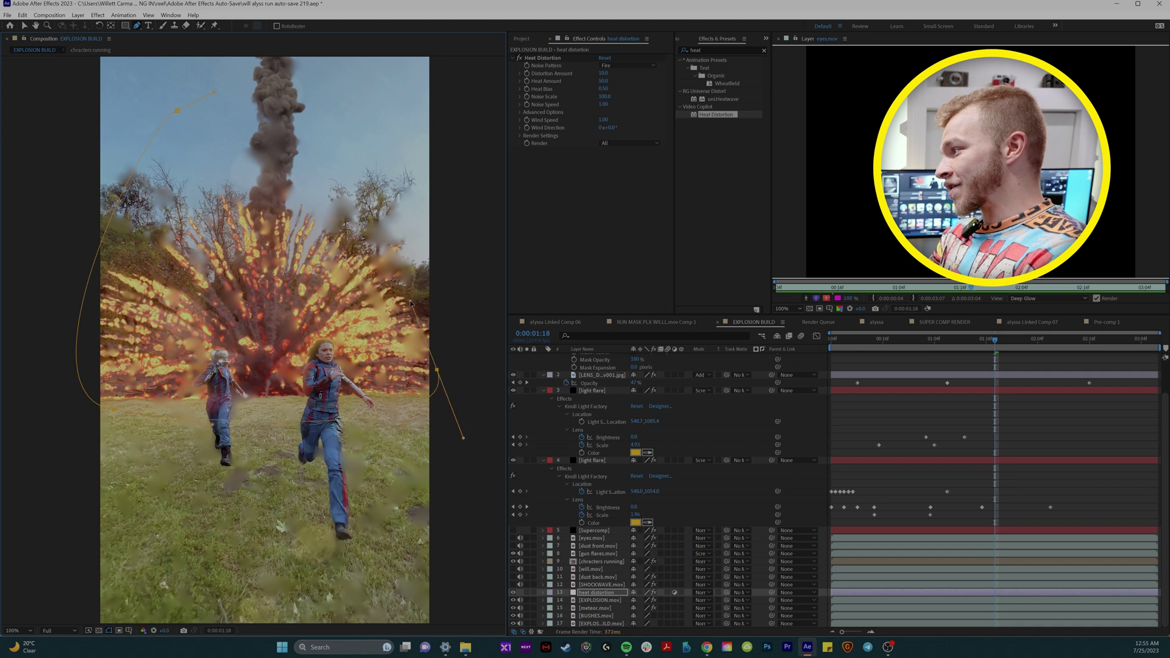
pyautogui.click(177, 111)
pyautogui.moveTo(643, 618); pyautogui.dragTo(768, 616)
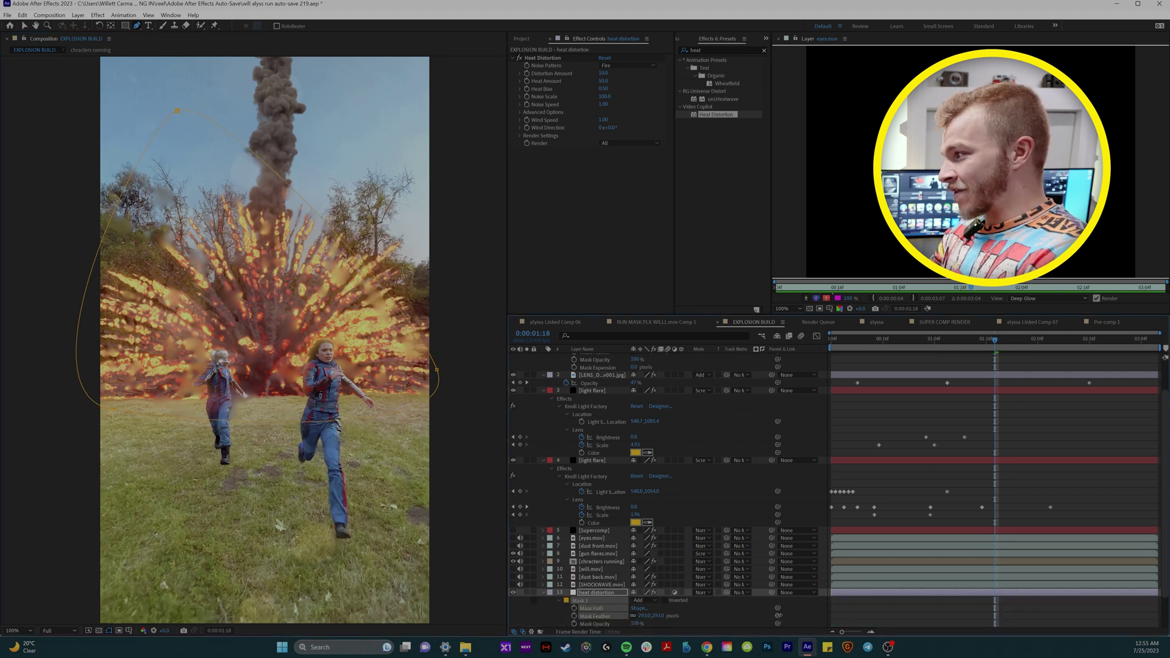
# Step: Set Distortion Amount 6.7 and Heat Amount 17.4, and raise Noise Scale slightly
pyautogui.moveTo(603, 73); pyautogui.dragTo(597, 75)
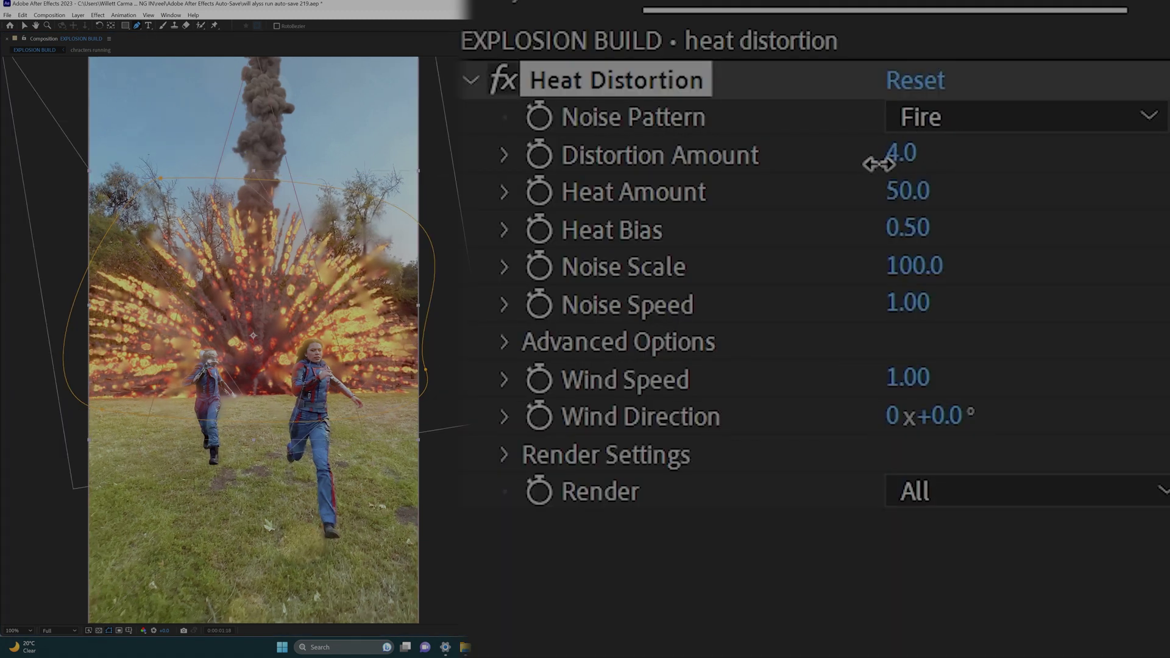
pyautogui.moveTo(878, 163); pyautogui.dragTo(848, 204)
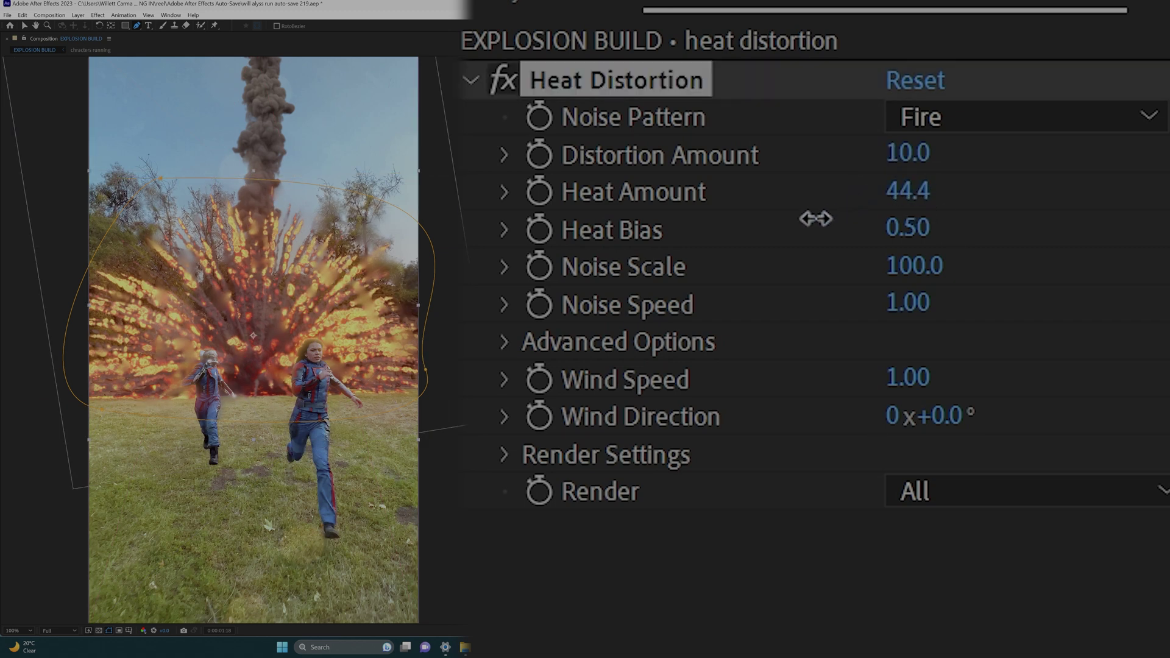
pyautogui.press('.')
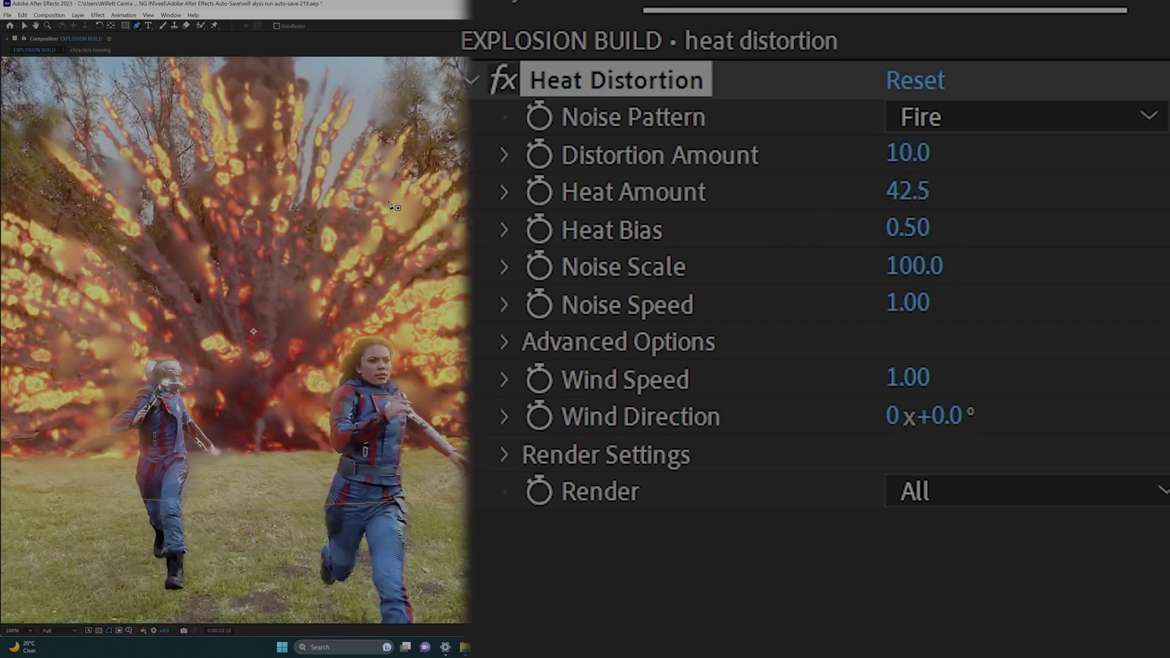
pyautogui.press(',')
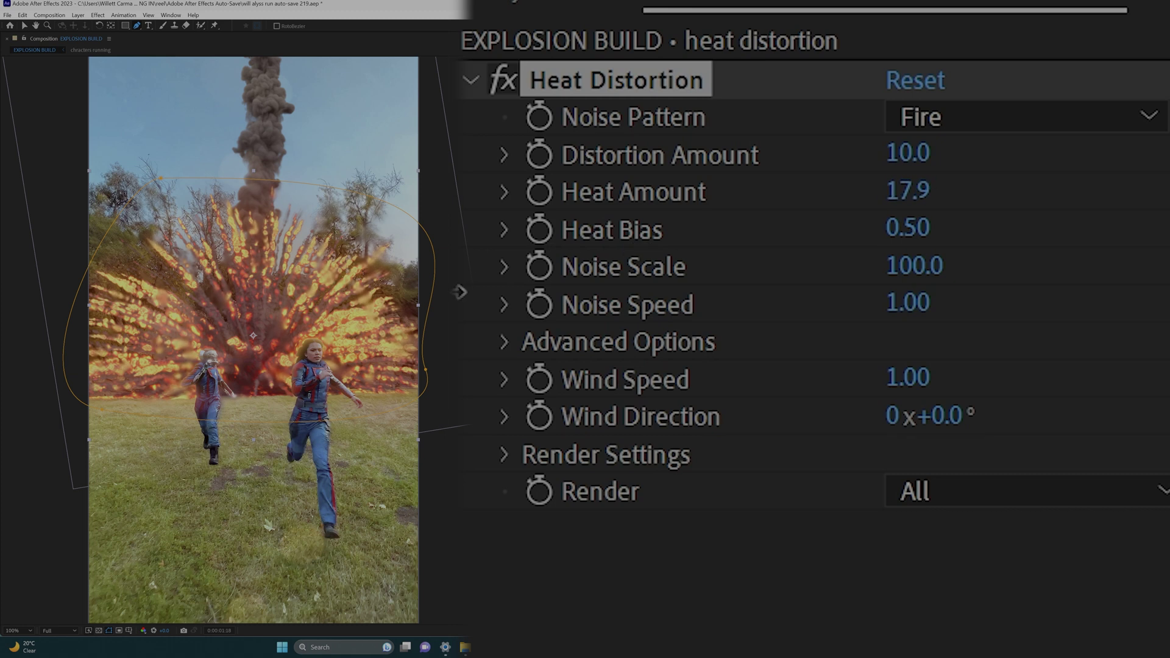
pyautogui.moveTo(1005, 282); pyautogui.dragTo(1022, 283)
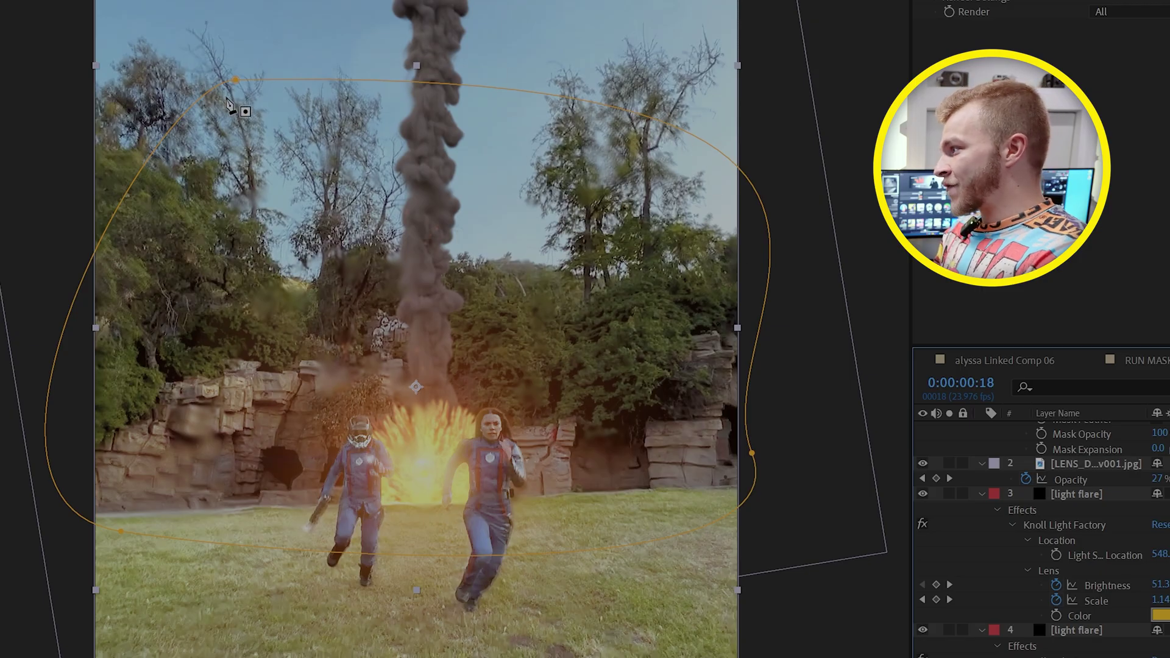
pyautogui.press(',')
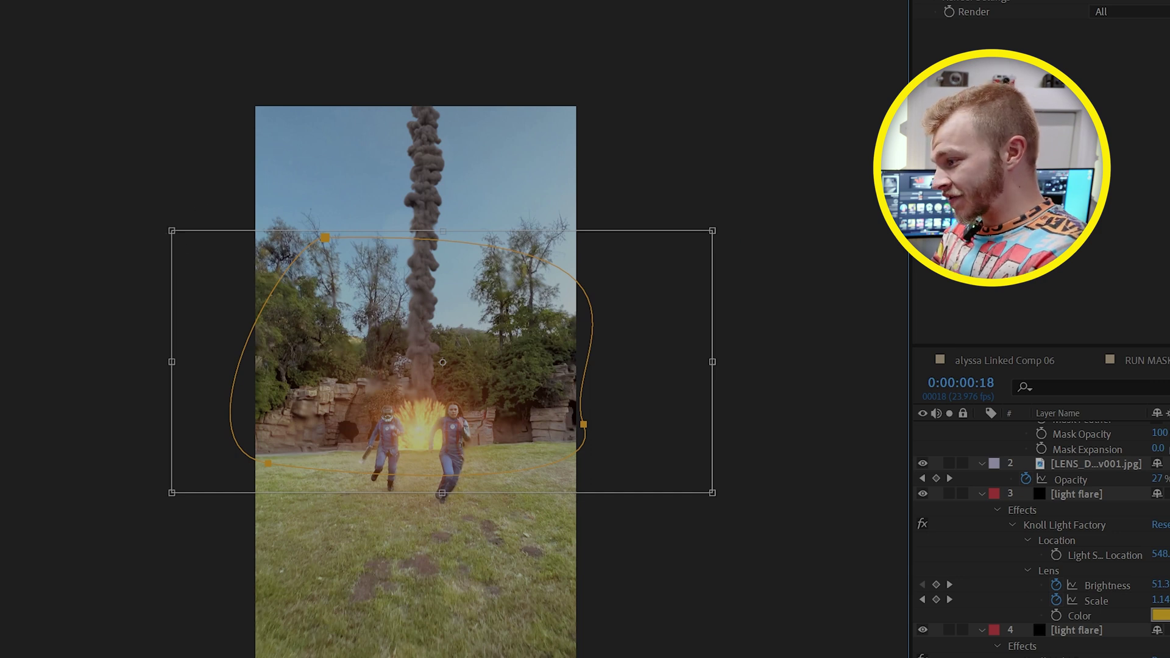
pyautogui.press('F2')
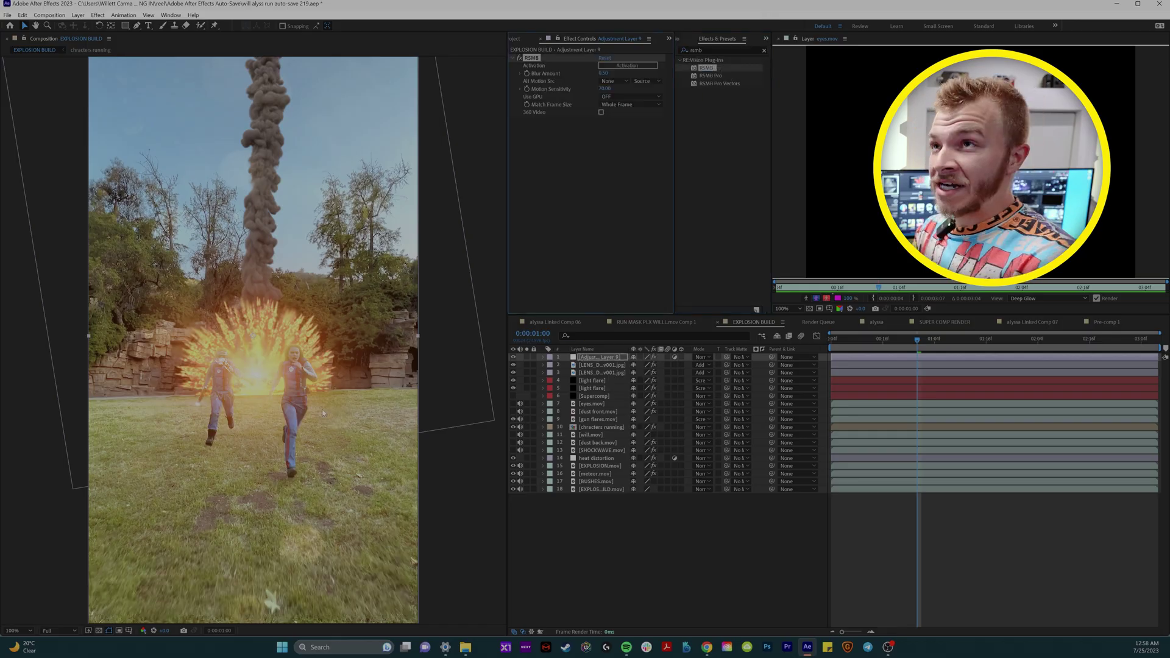
# Step: Zoom the viewer in to check the RSMB motion blur on the composite
pyautogui.press('.')
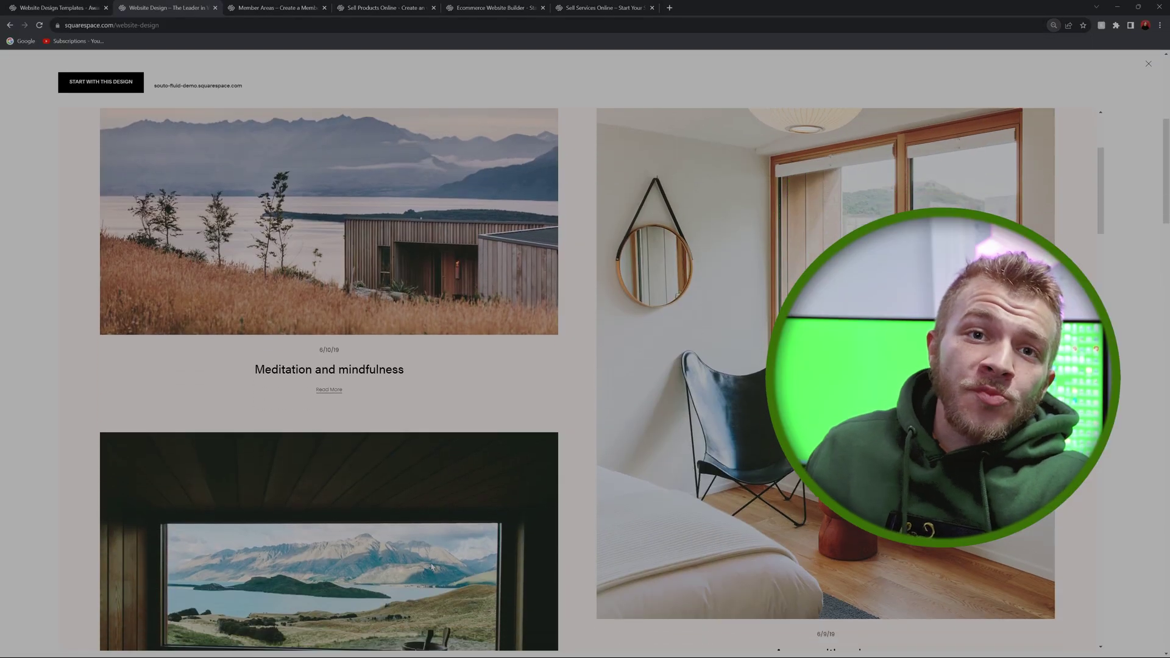
# Step: Scroll through the maru, souto and tresoire Squarespace template demo previews
pyautogui.scroll(-5, 431, 567)
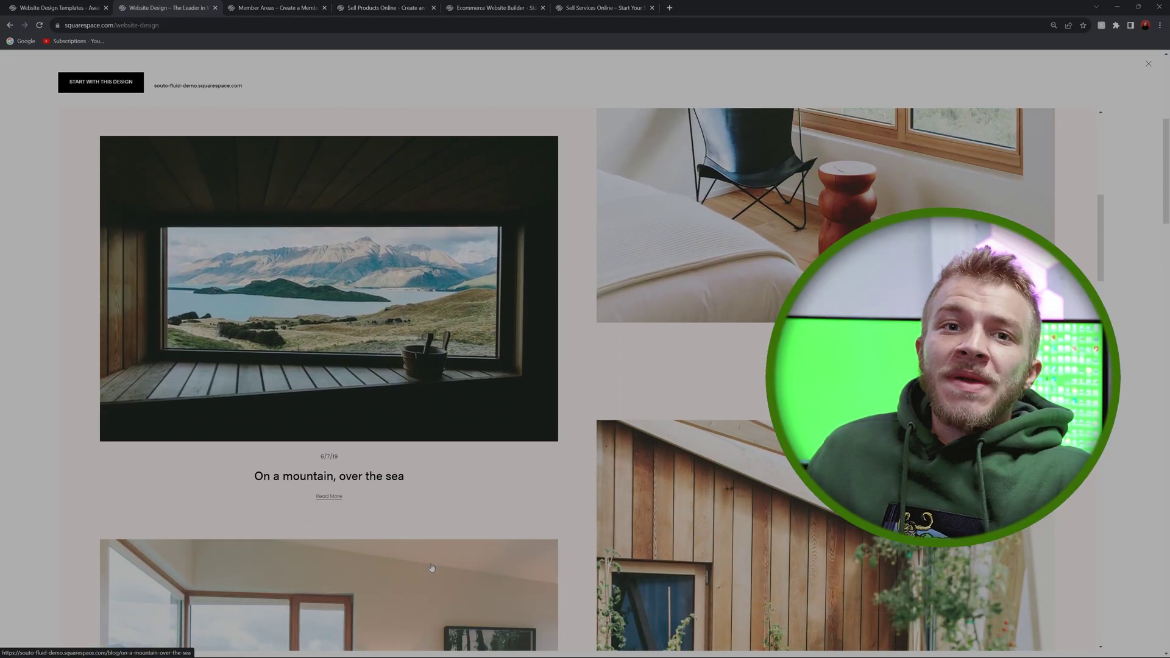
pyautogui.scroll(-8, 432, 567)
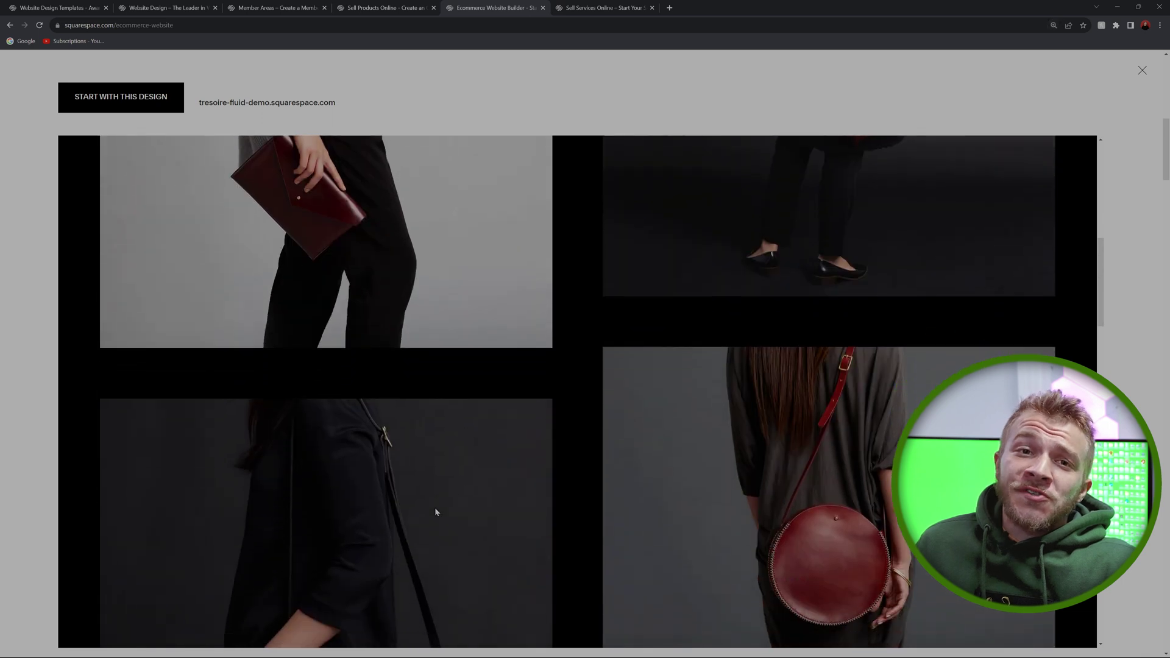
pyautogui.scroll(-12, 435, 511)
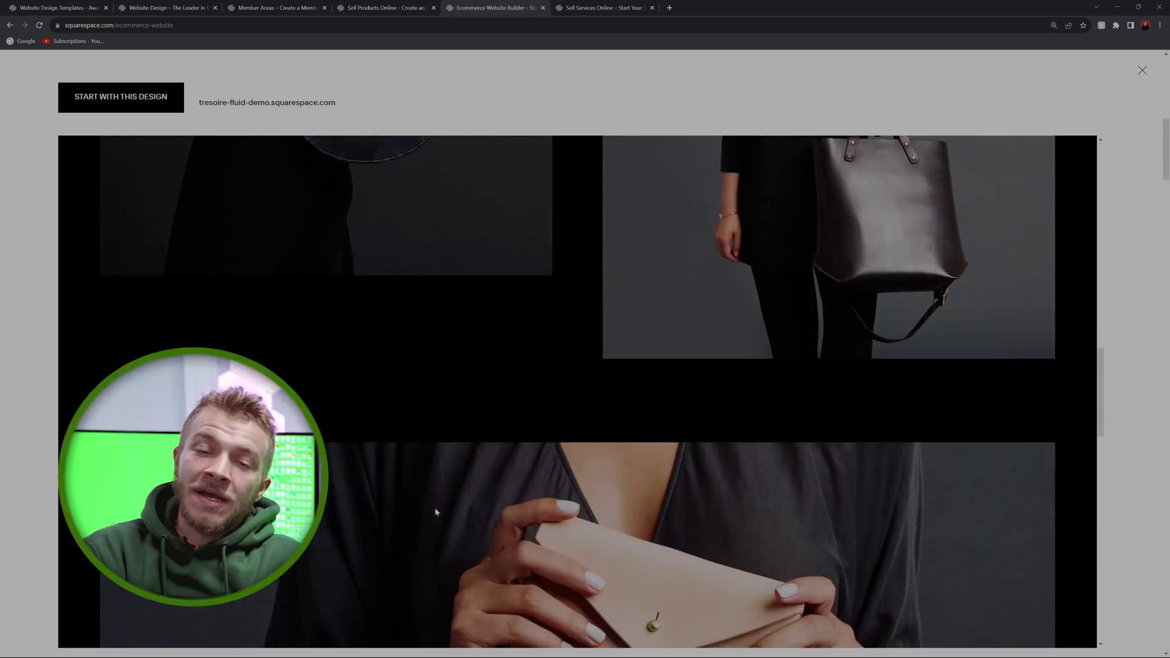
pyautogui.scroll(-4, 435, 512)
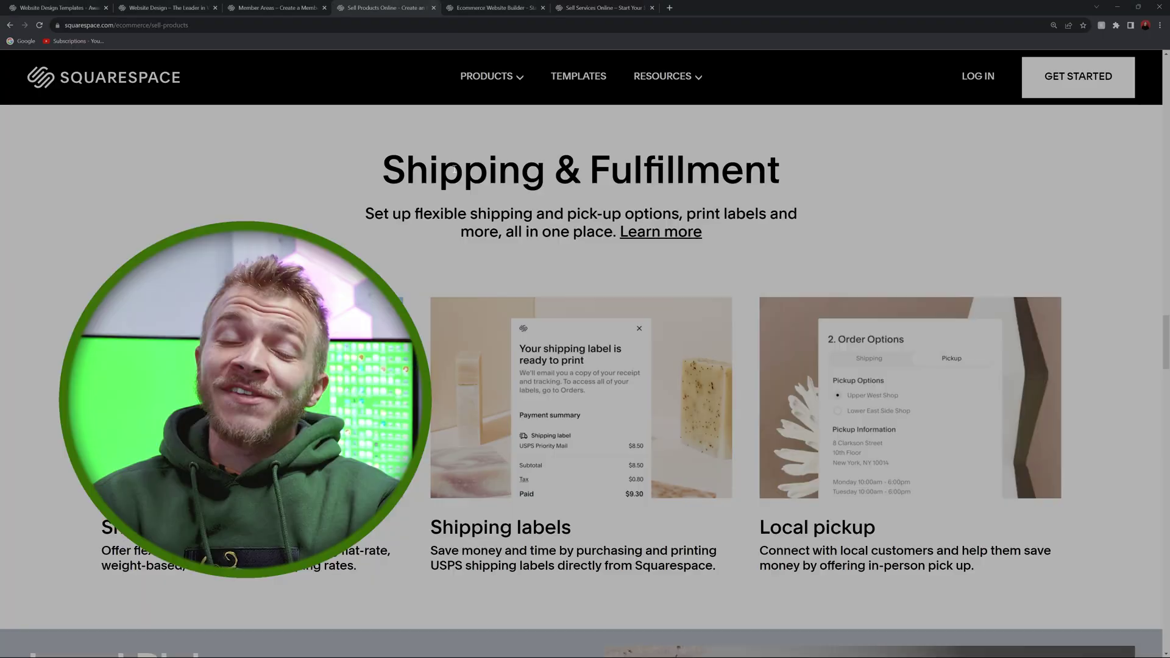
# Step: Highlight the Shipping & Fulfillment heading text on the Sell Products page
pyautogui.moveTo(397, 163); pyautogui.dragTo(476, 171)
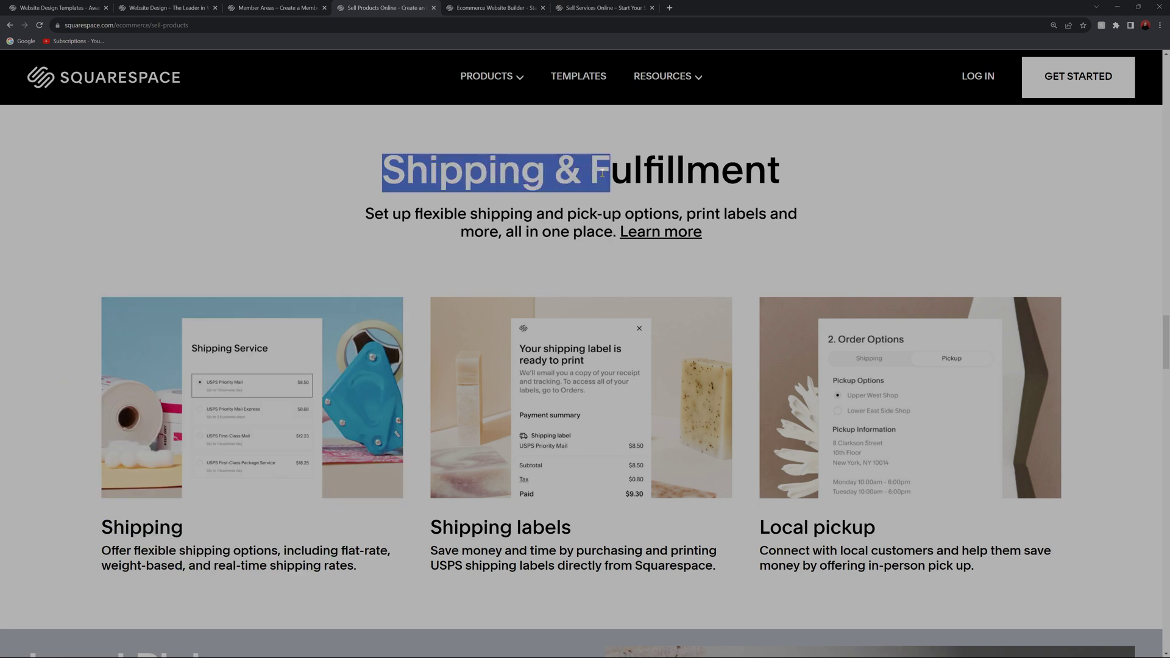